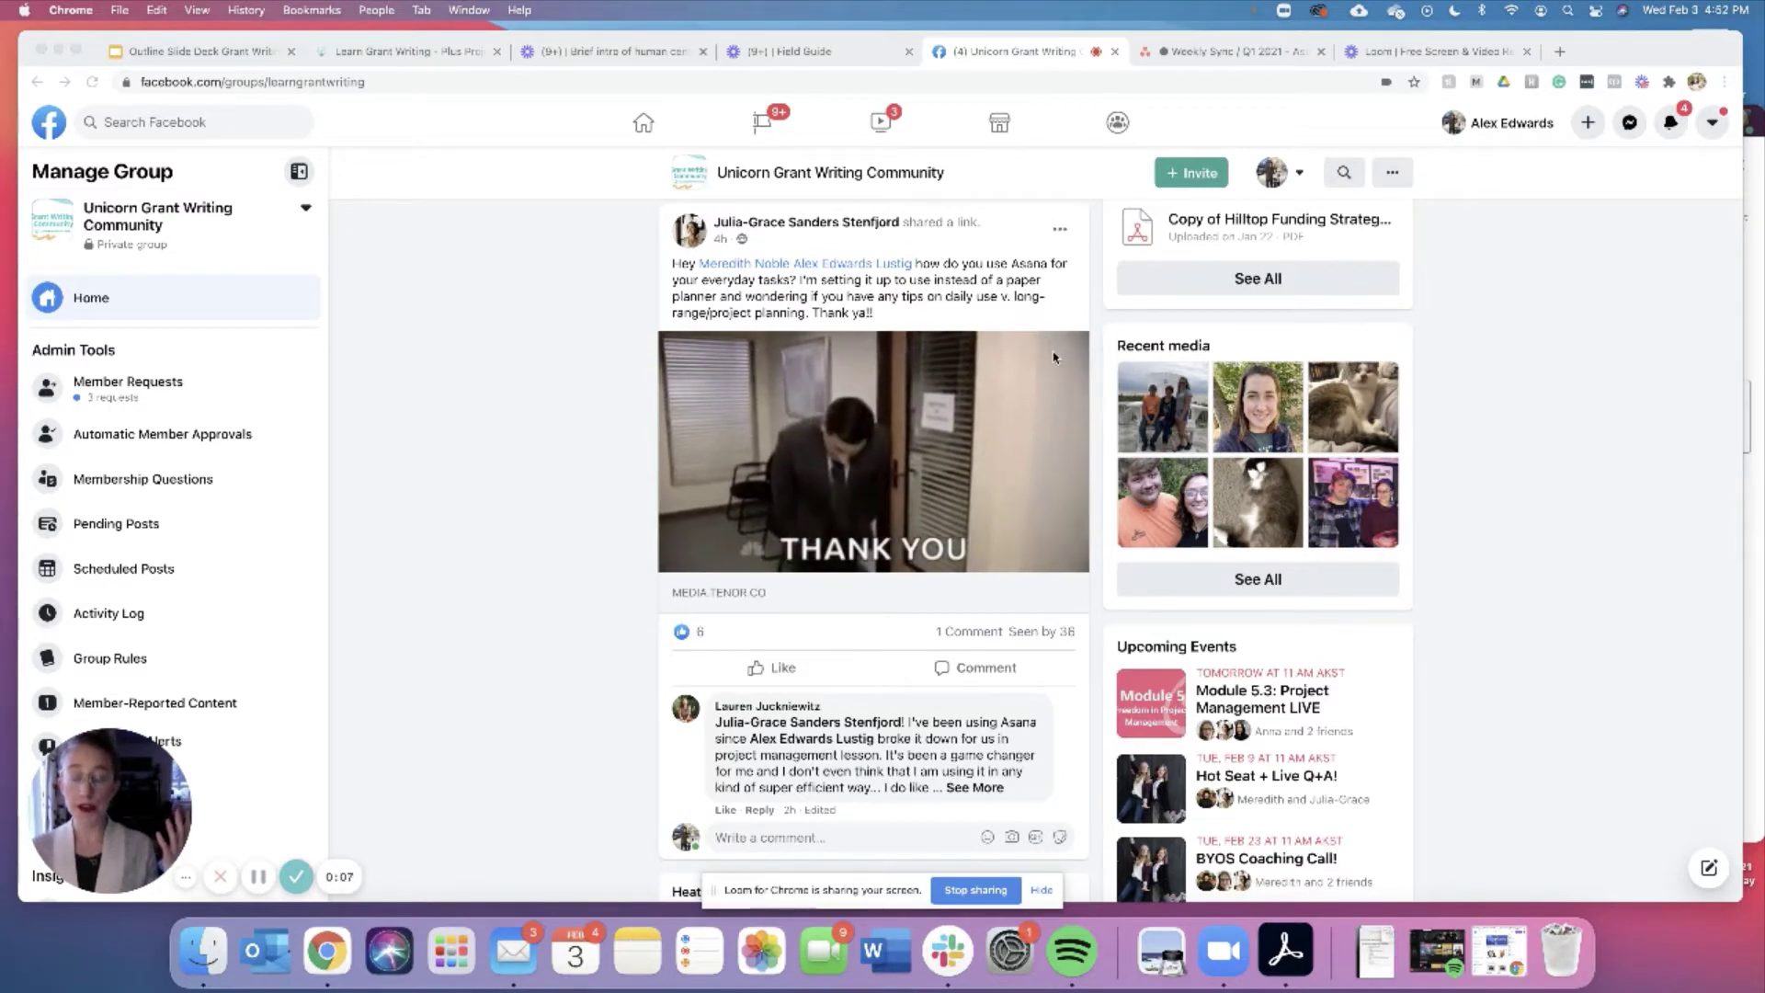
Step: Switch from the Facebook group post back to the Weekly Sync / Q1 2021 project list
left_click(1231, 53)
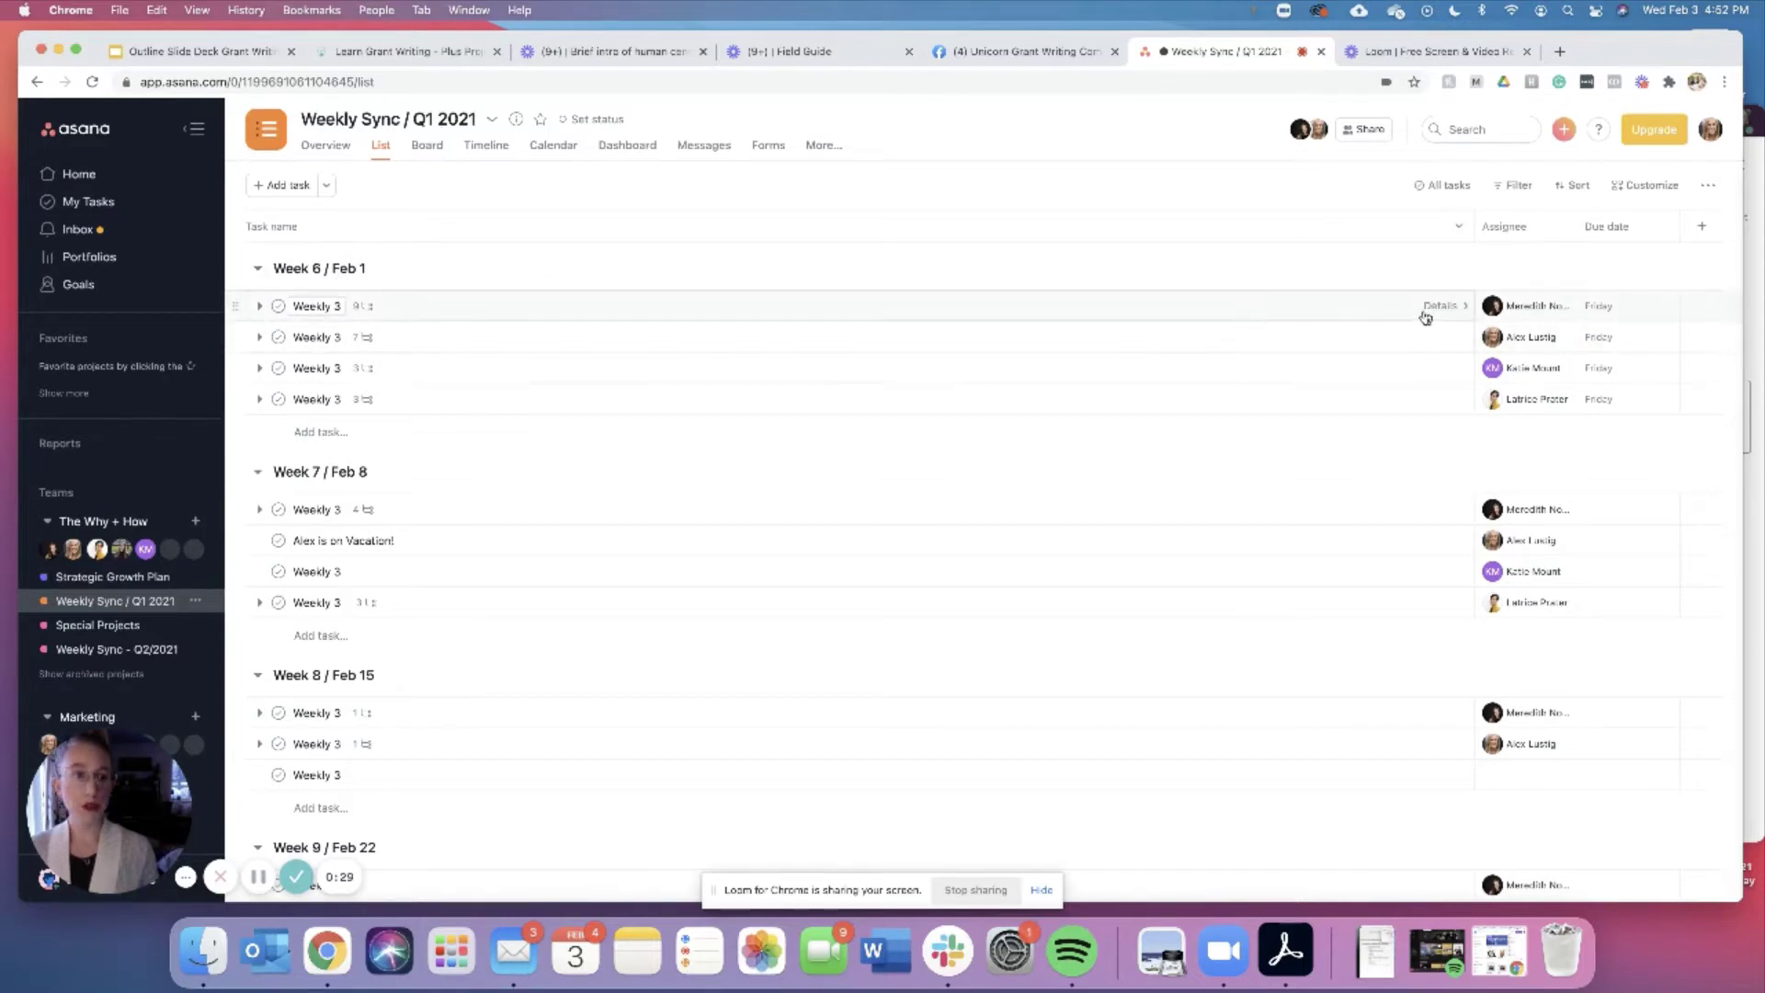
Step: Expand the second Week 6 'Weekly 3' task to reveal its seven subtasks, including LRES and FS Ads
mouse_move(1537, 307)
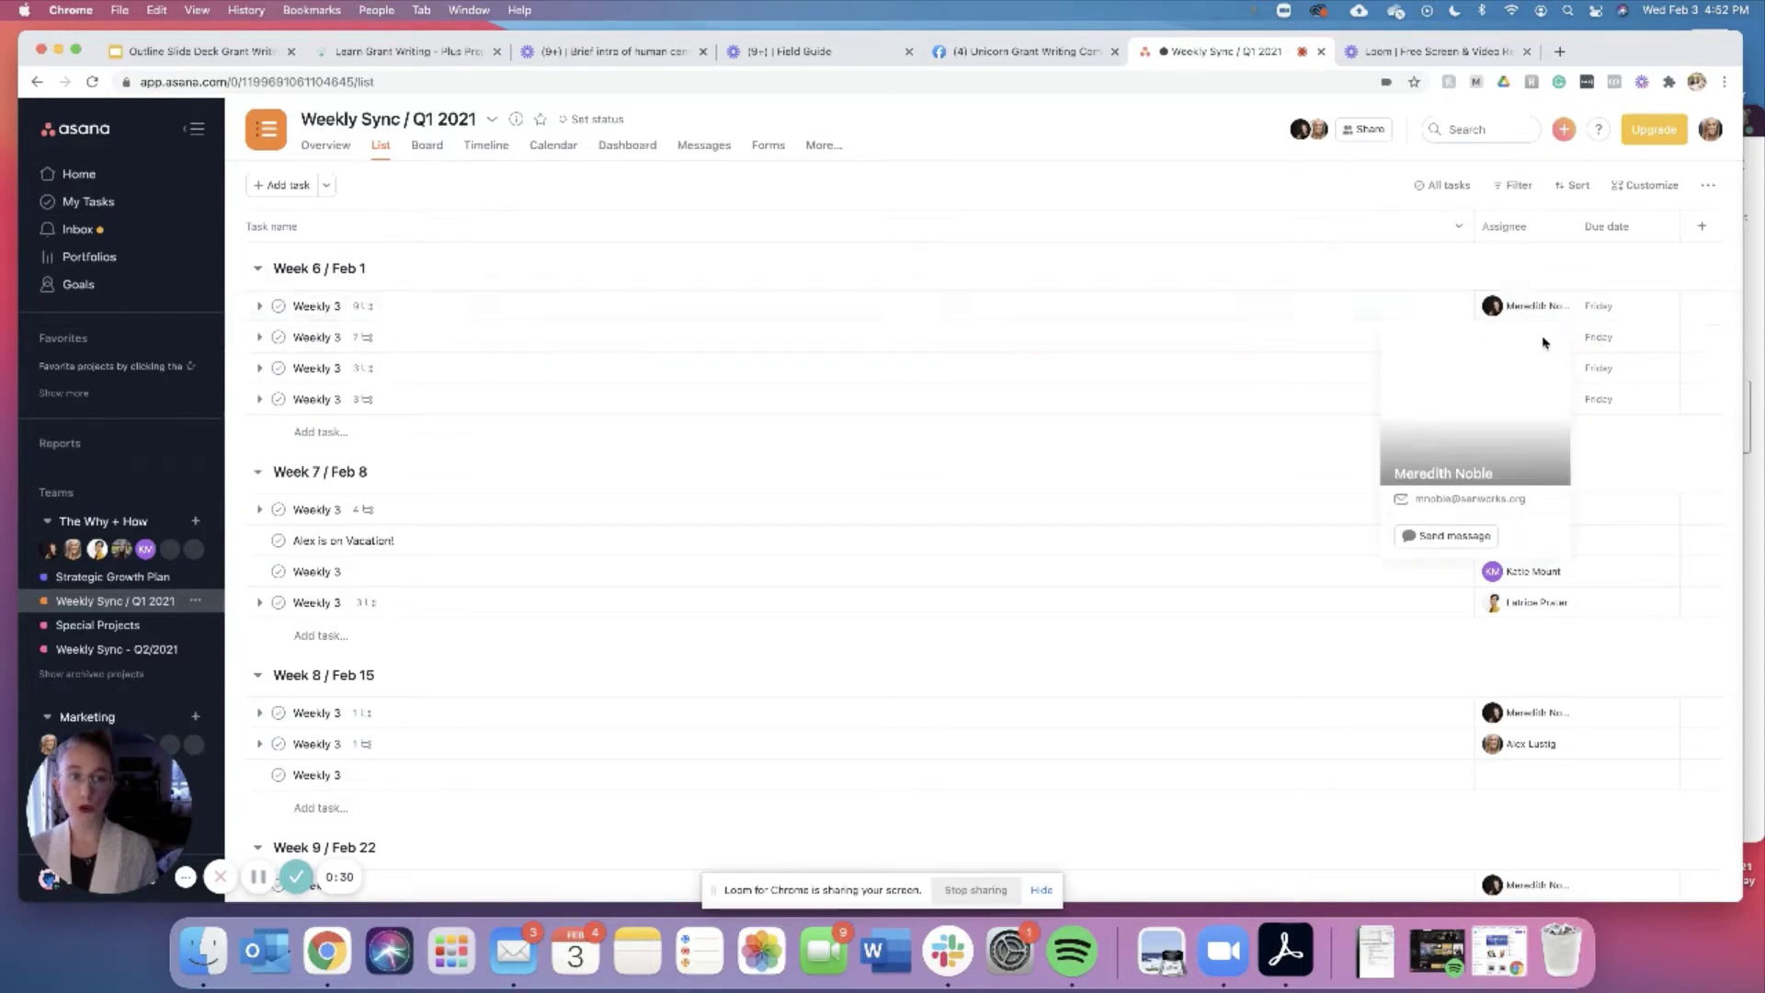
left_click(260, 337)
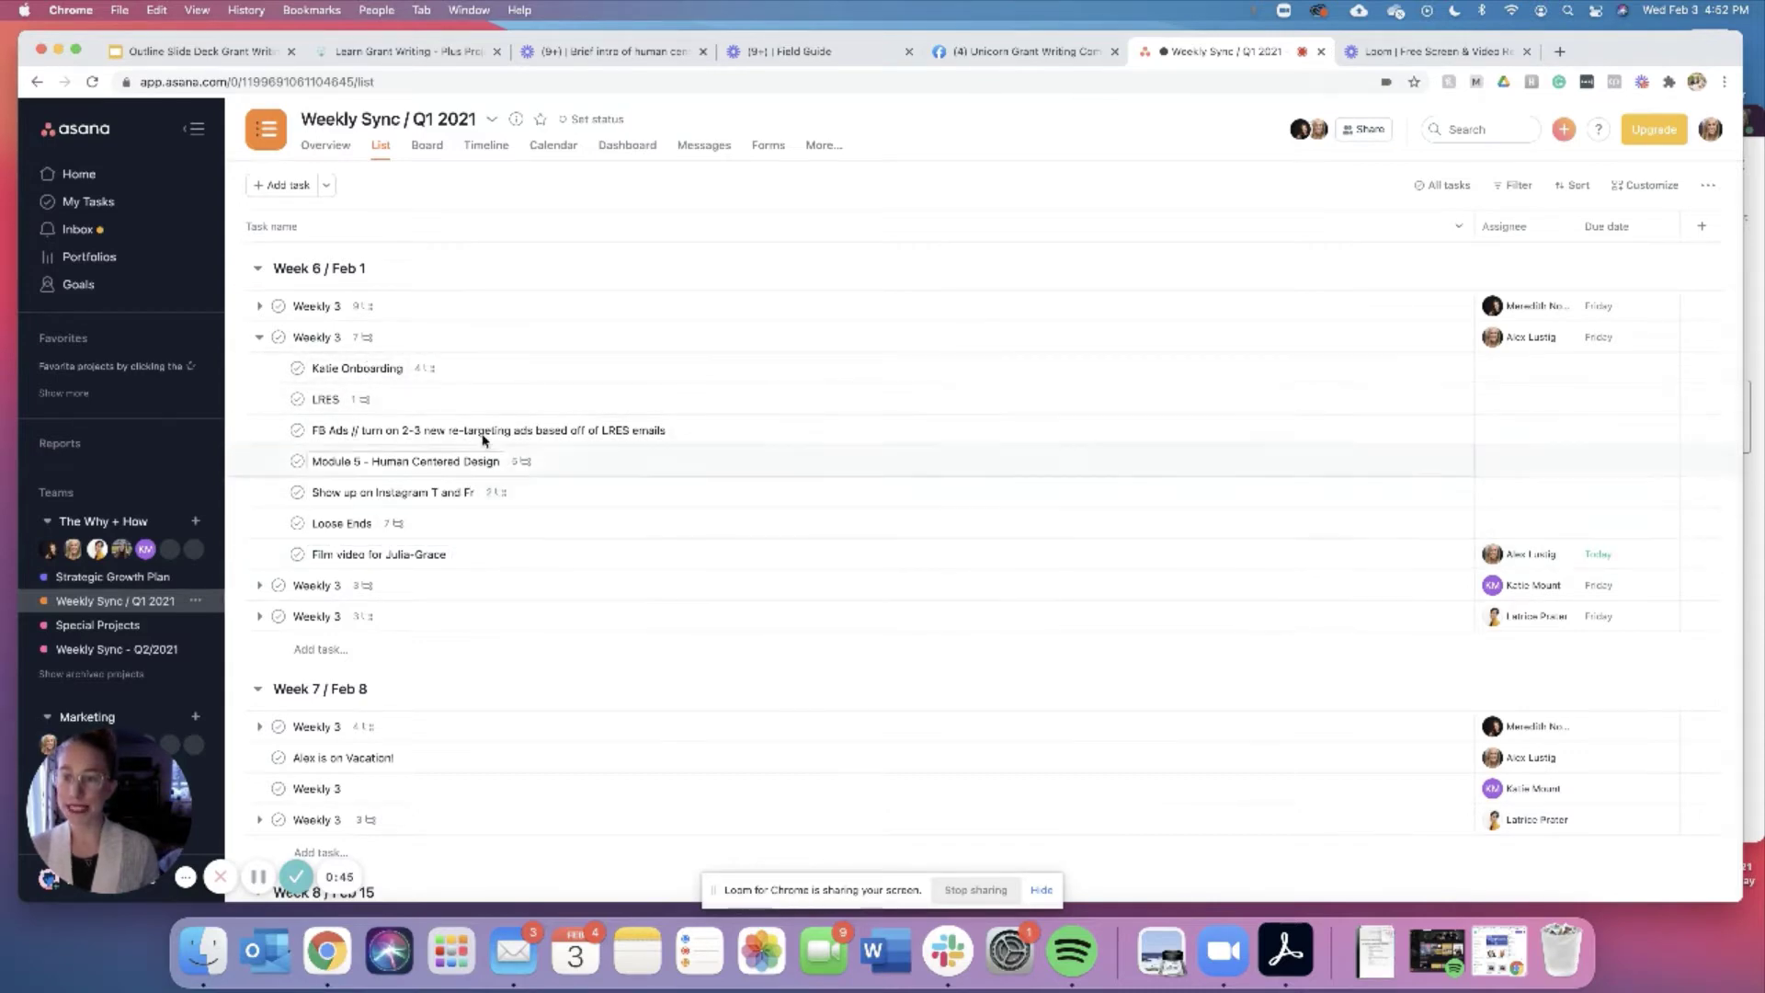
Step: Assign the FB Ads re-targeting subtask to a teammate and set its due date to Friday, Feb 5
left_click(423, 370)
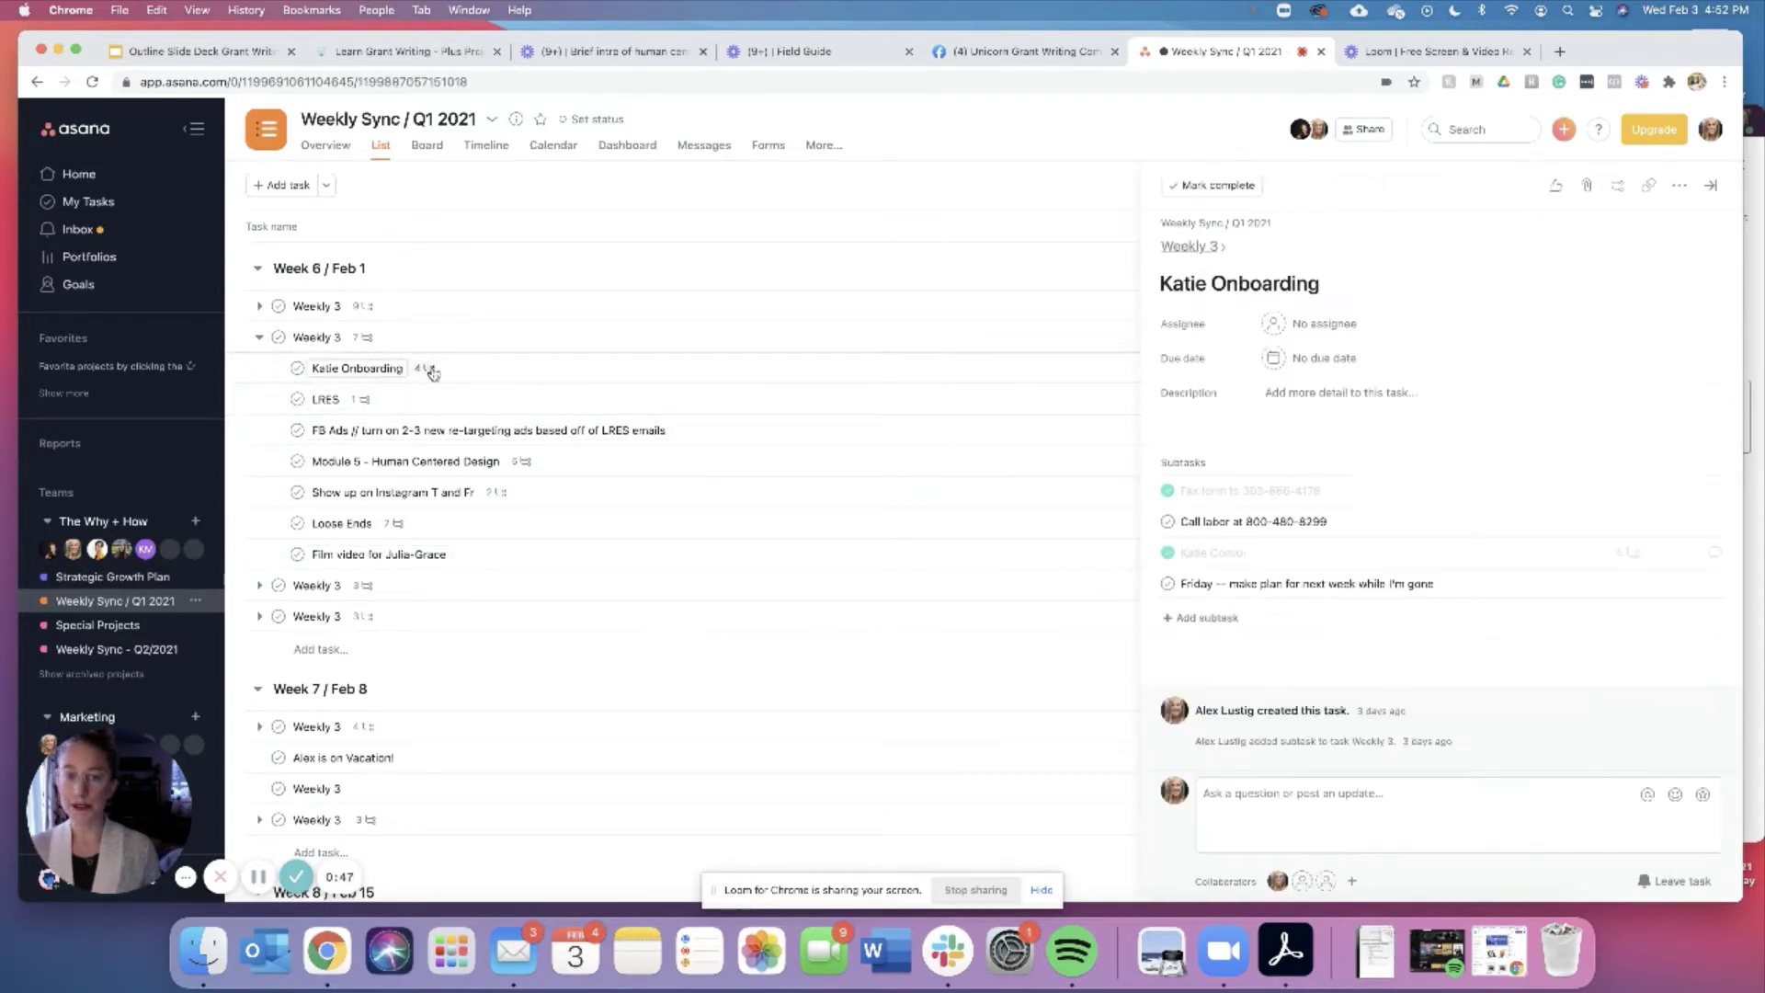
left_click(1712, 188)
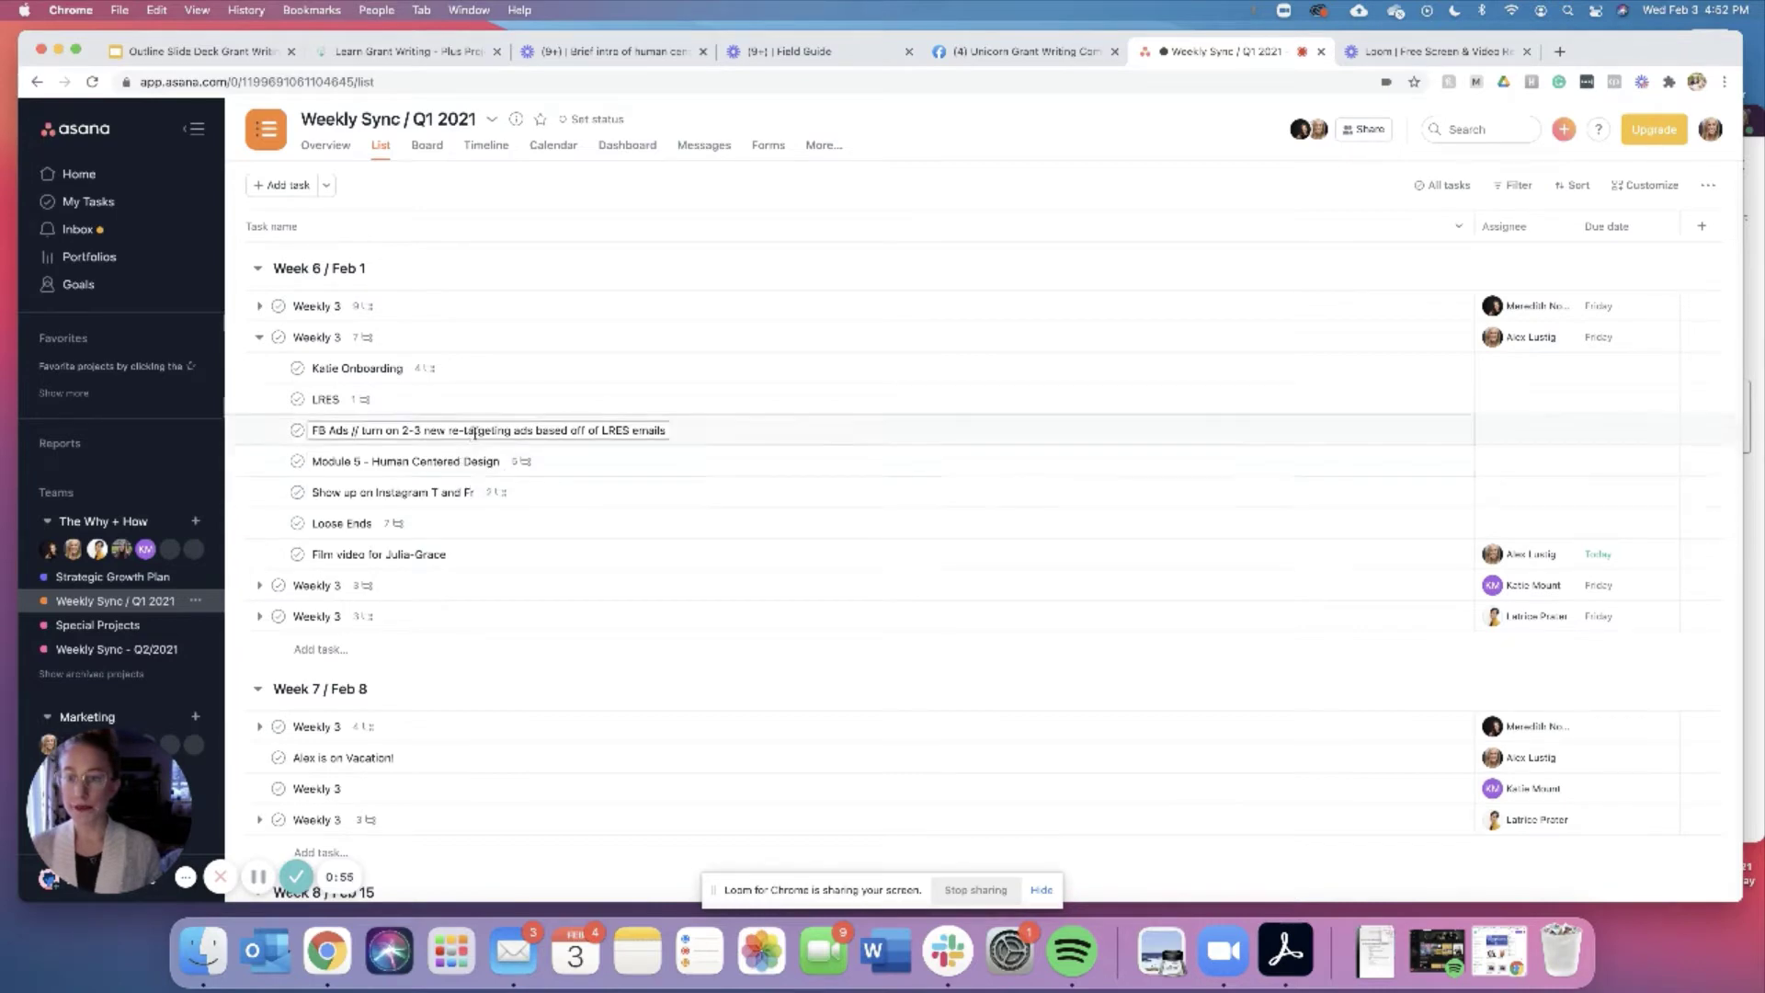
left_click(1516, 431)
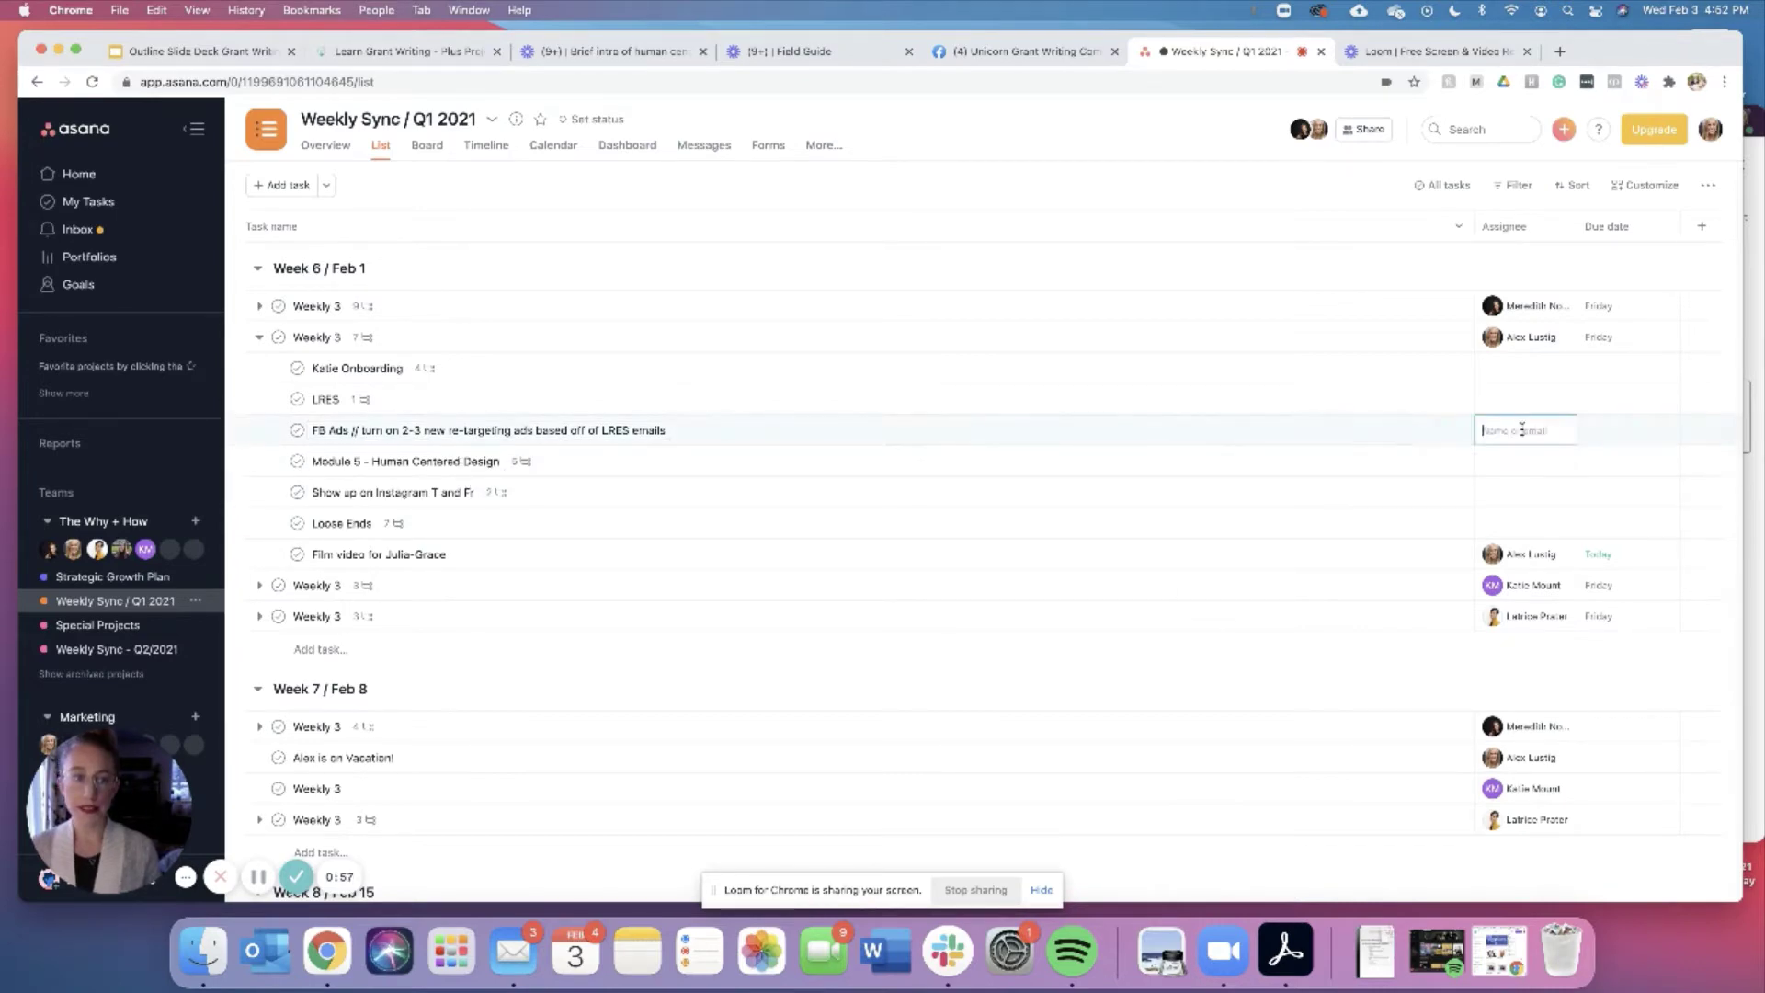
left_click(1440, 462)
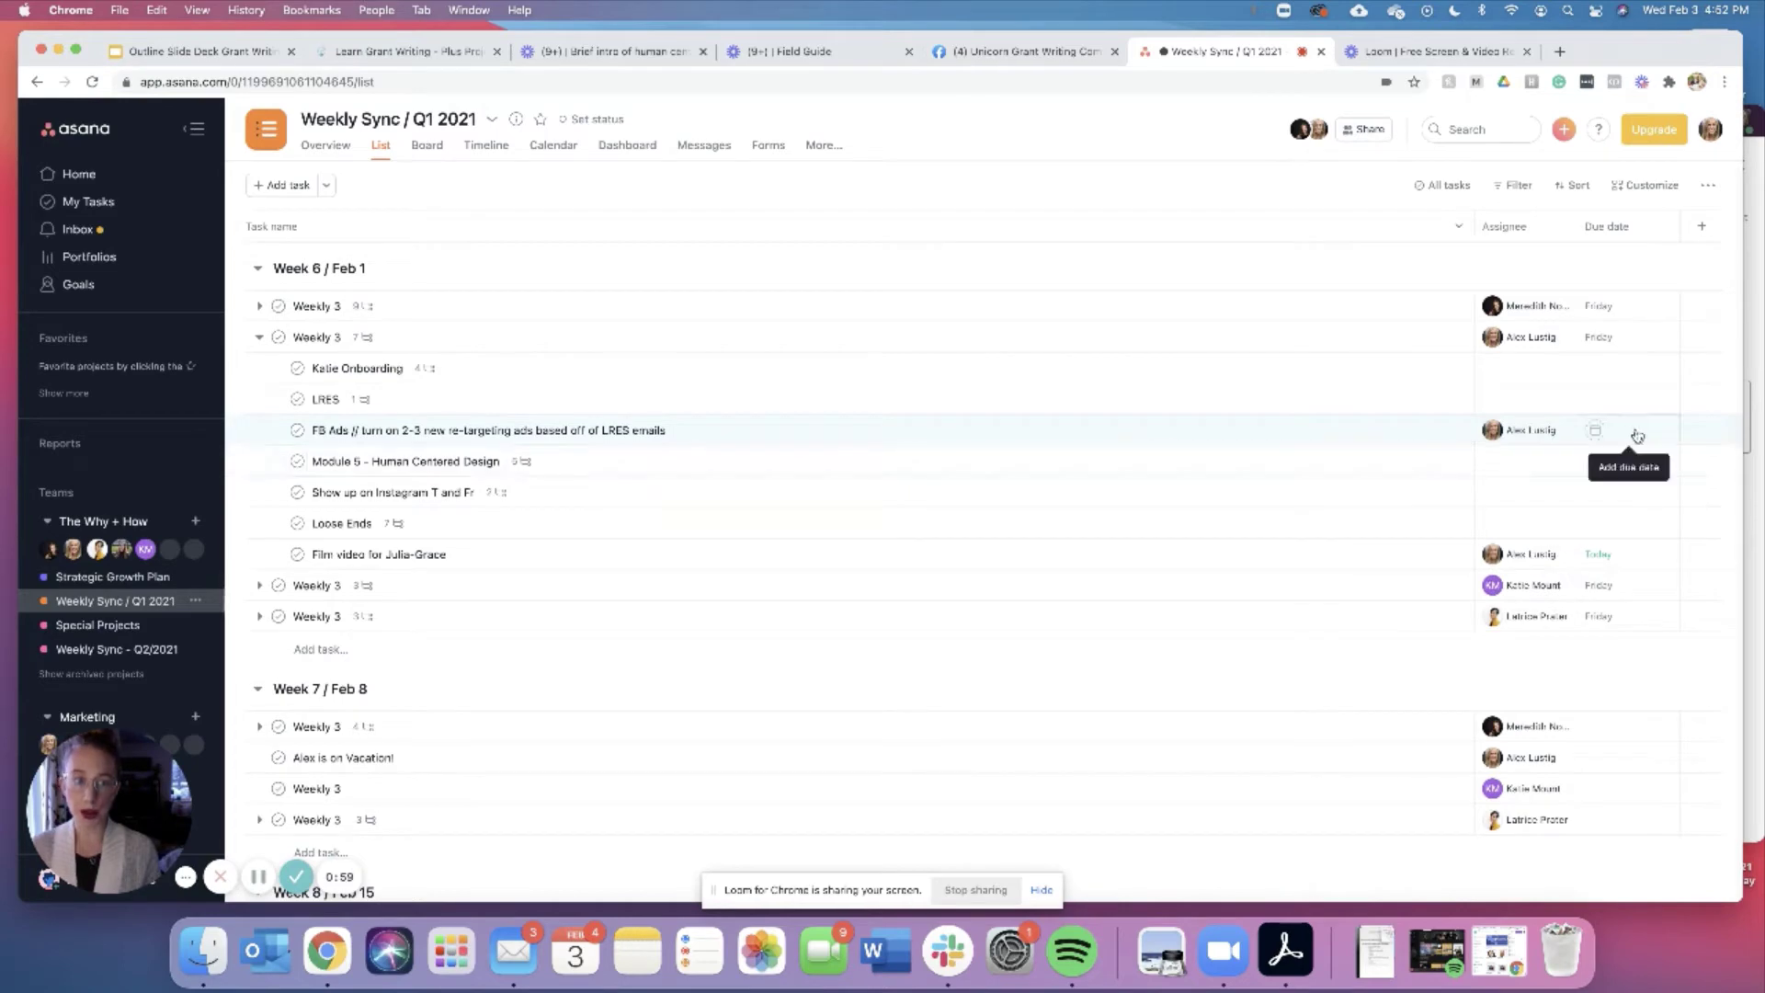
left_click(1613, 434)
left_click(1617, 559)
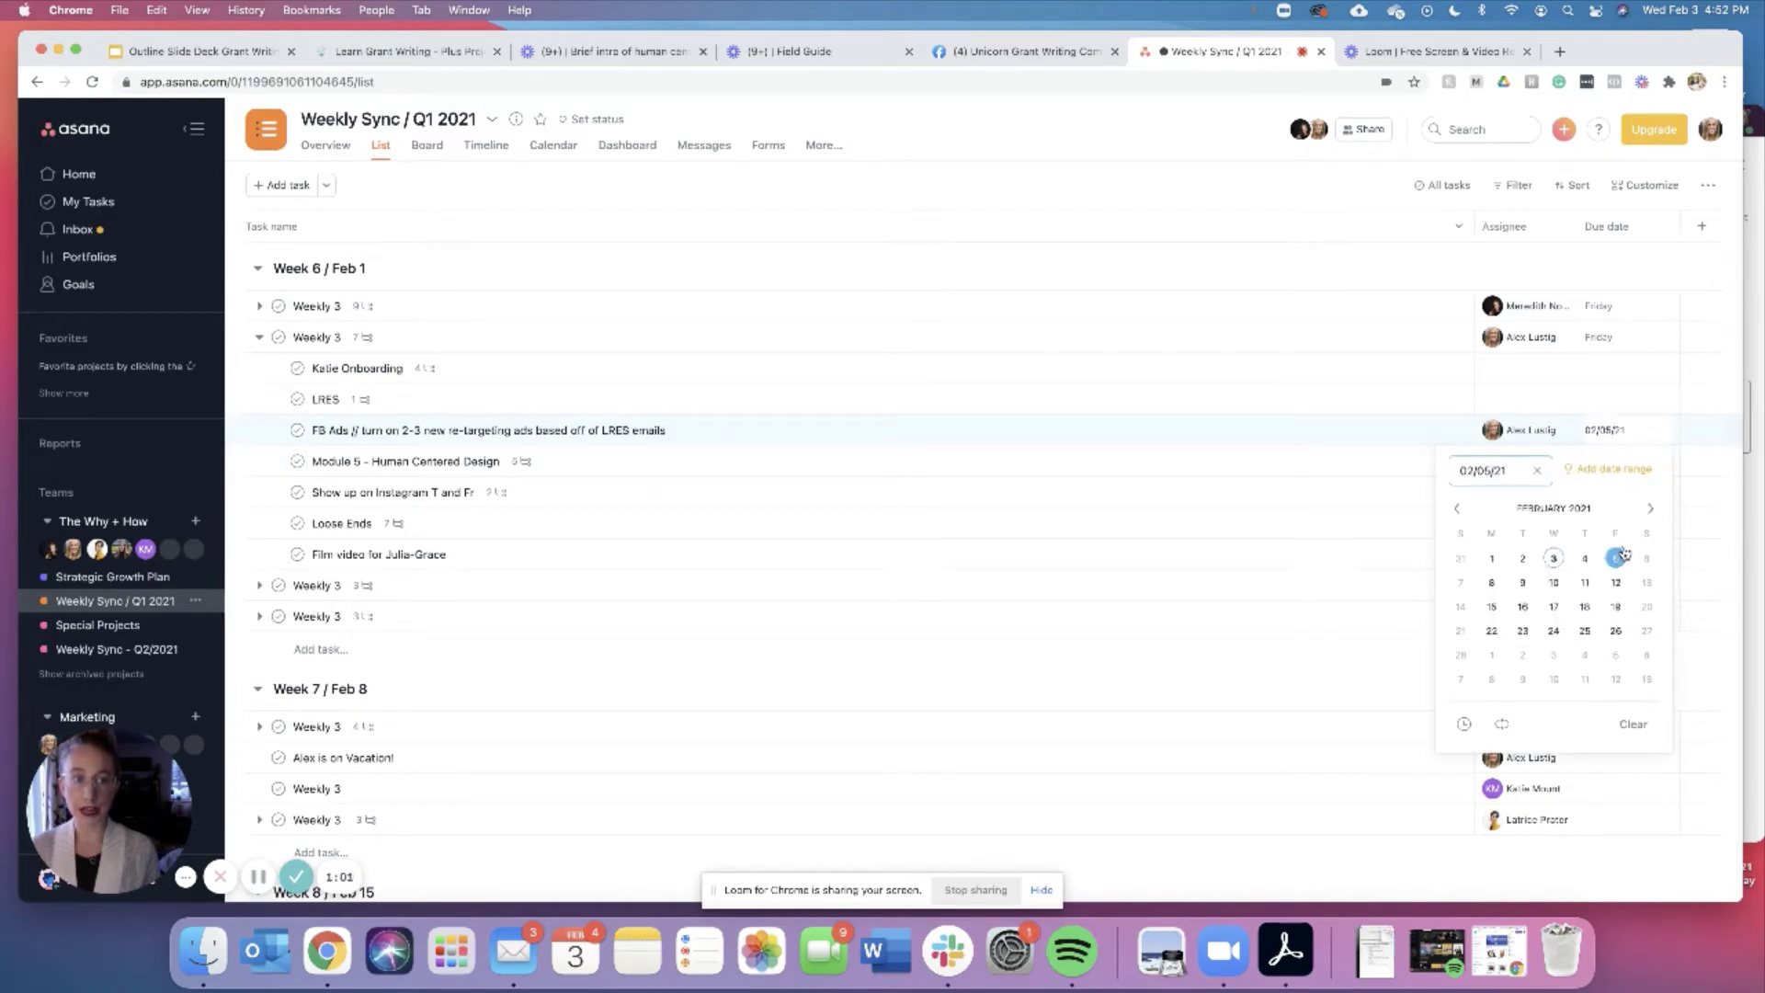
left_click(410, 552)
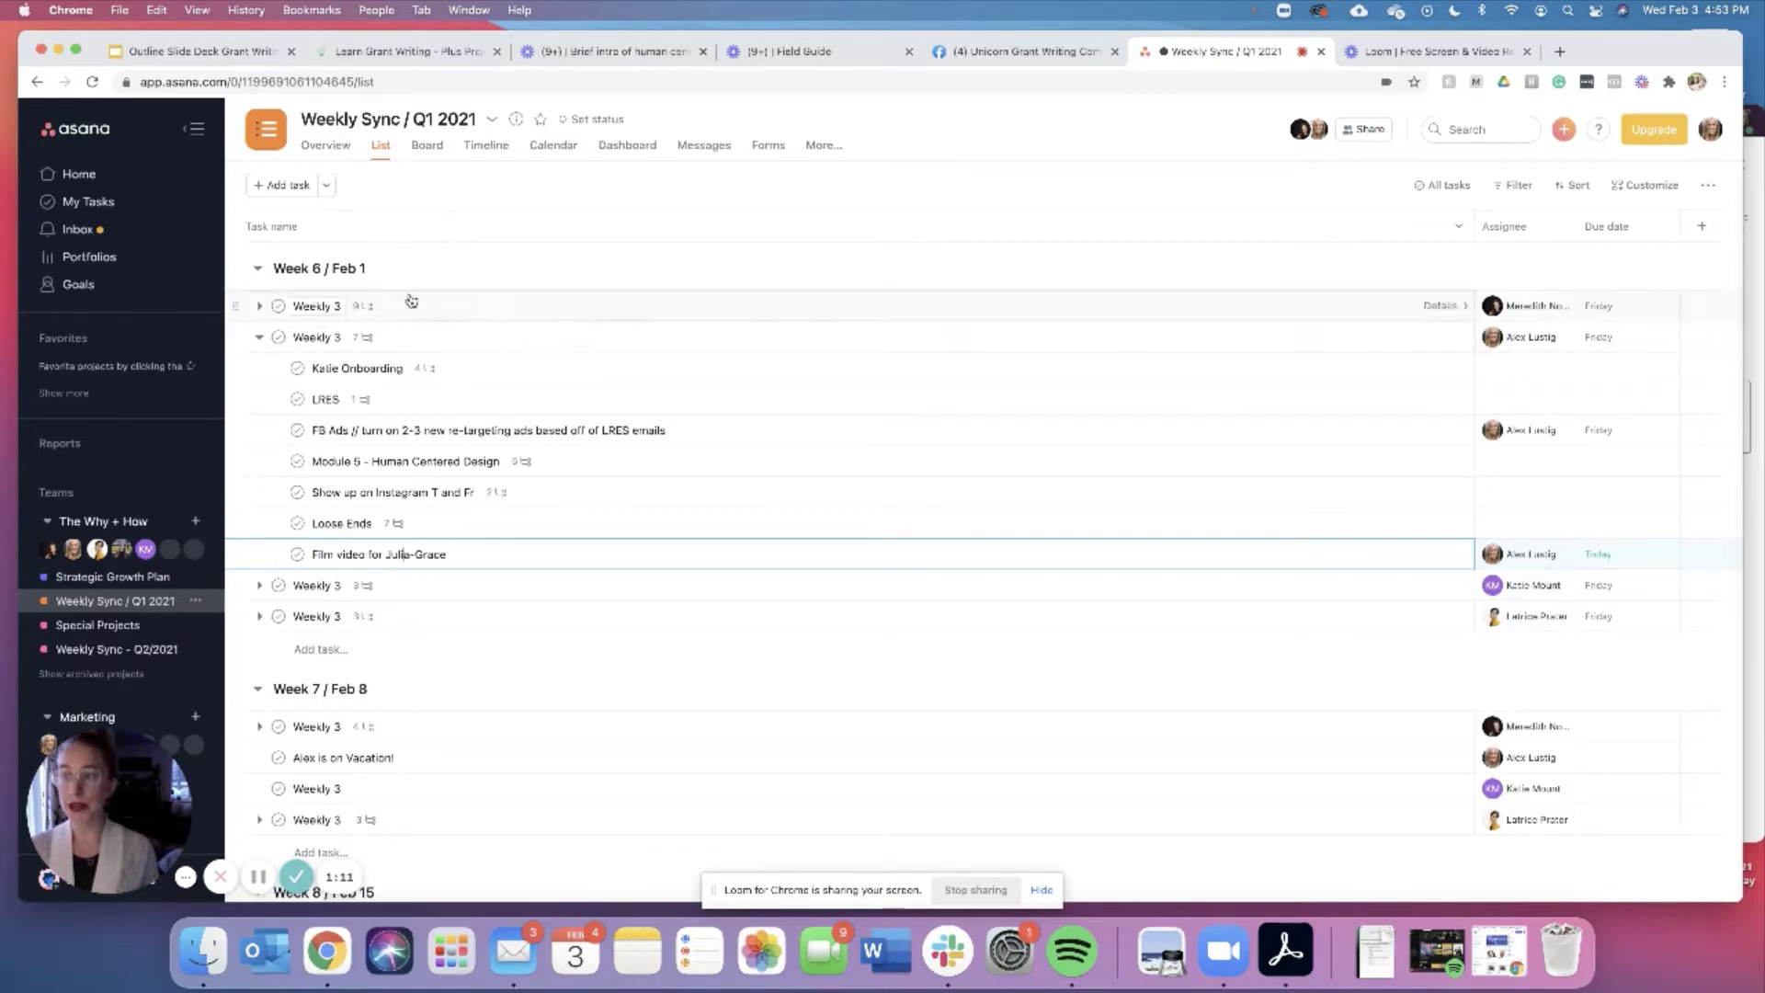
Step: Browse My Tasks sorted by due date, including the FB Ads subtask due Friday
left_click(103, 203)
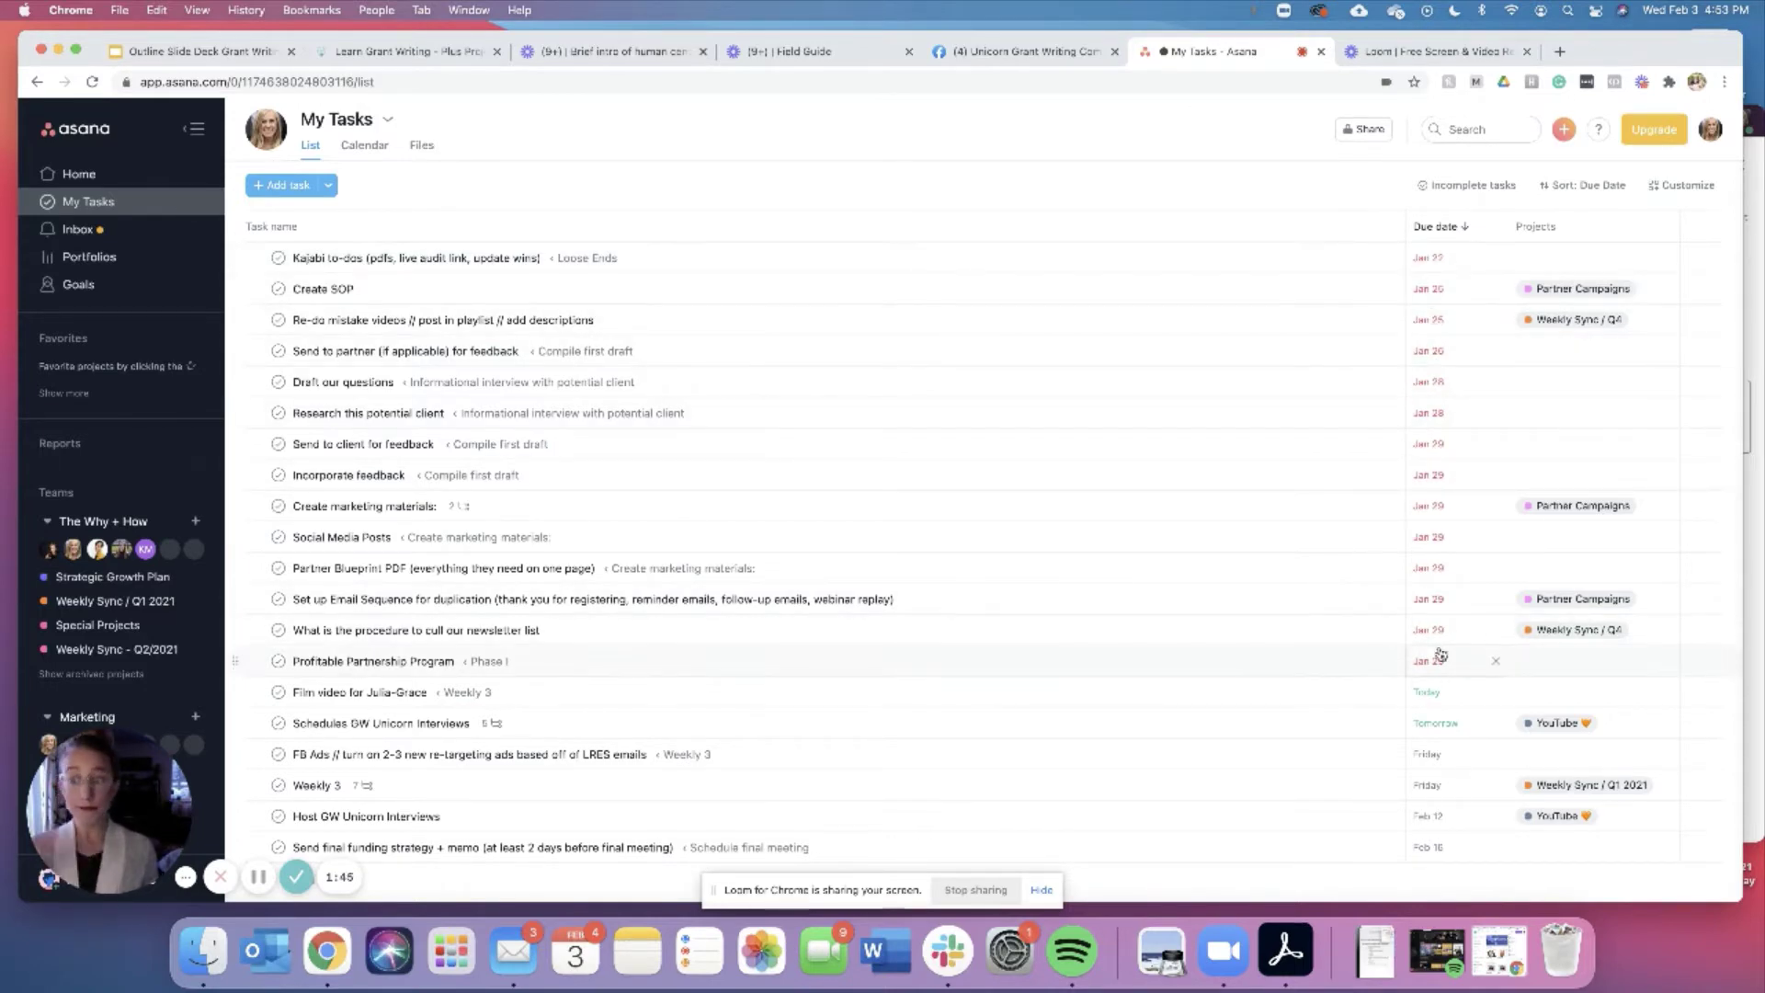
scroll(1453, 672, "down", 2)
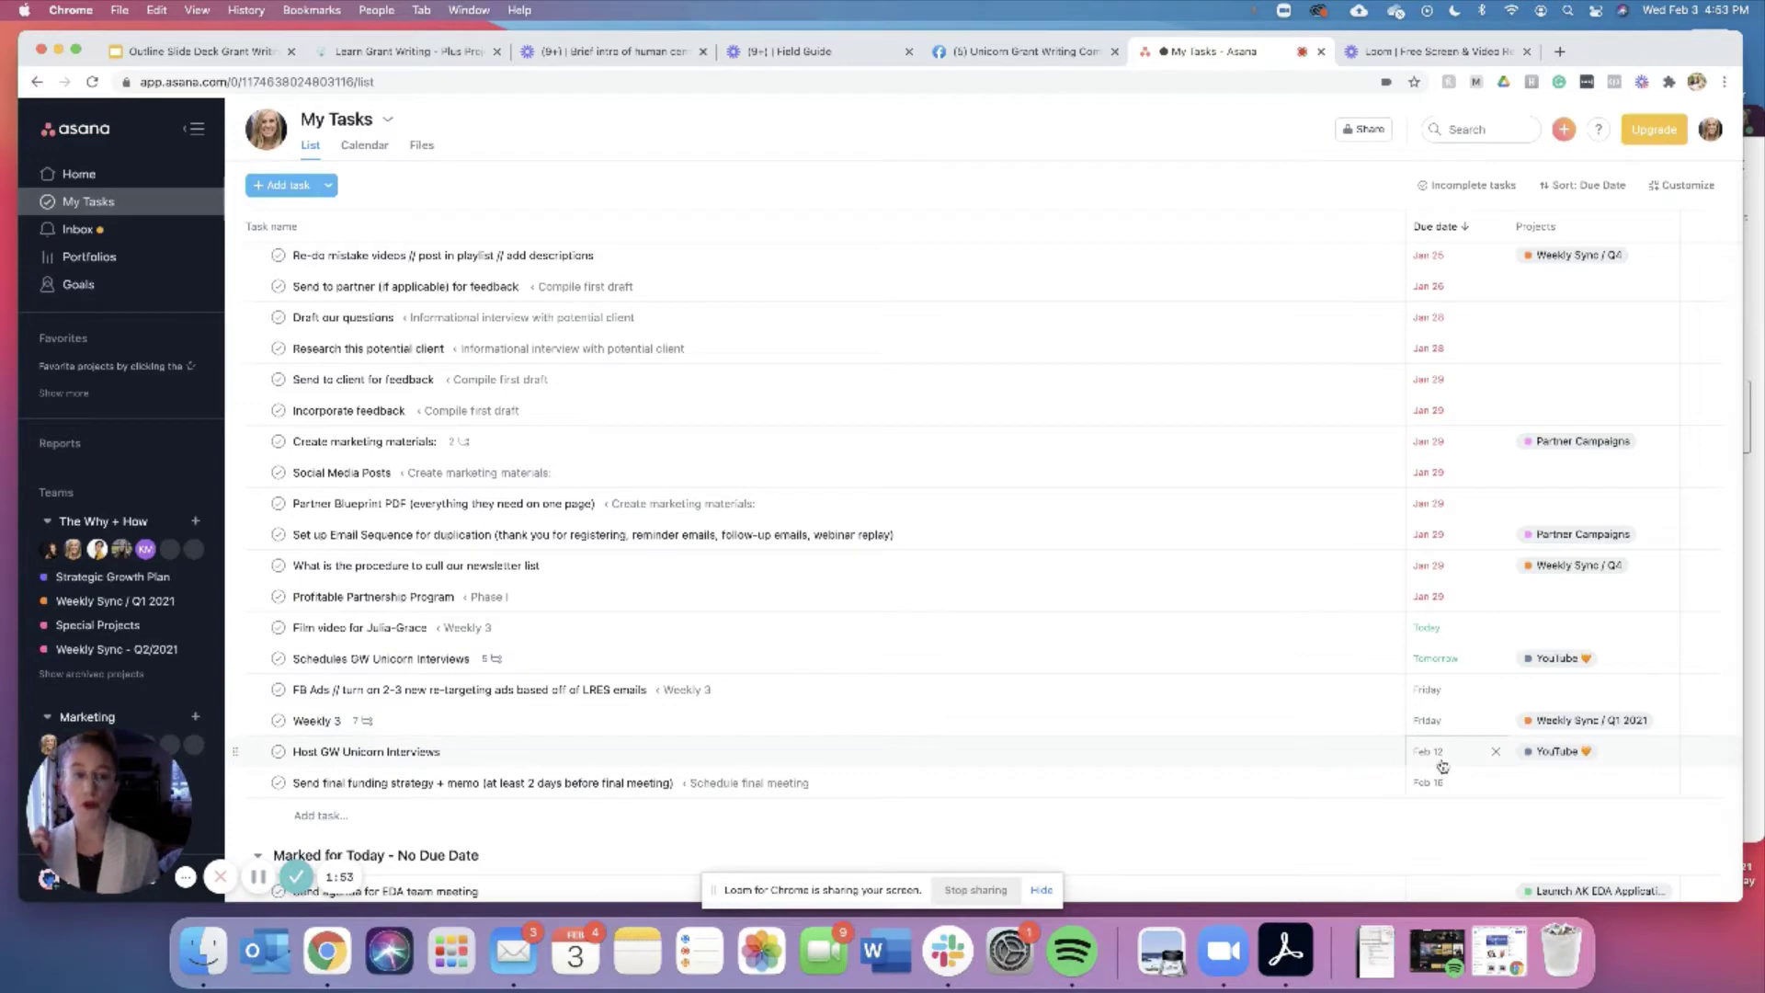
scroll(1442, 766, "up", 2)
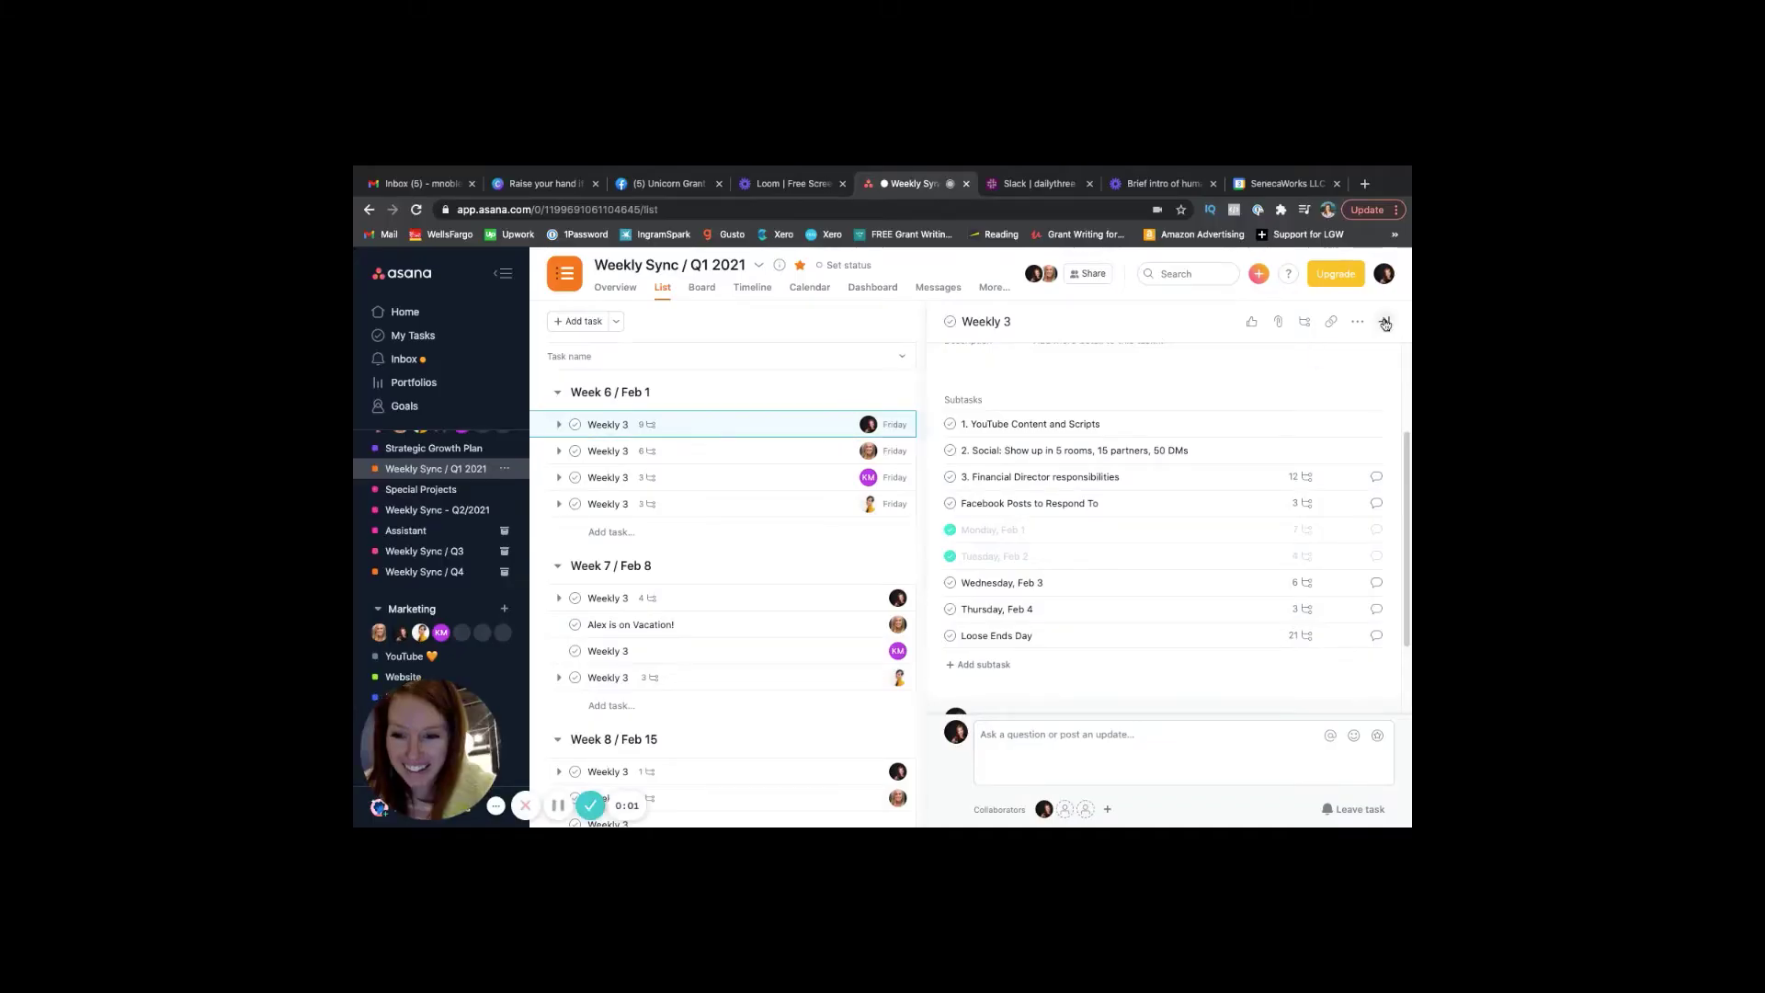
Step: Close the Weekly 3 task details to show Week 6's four Weekly 3 tasks with assignees and due dates
left_click(1385, 323)
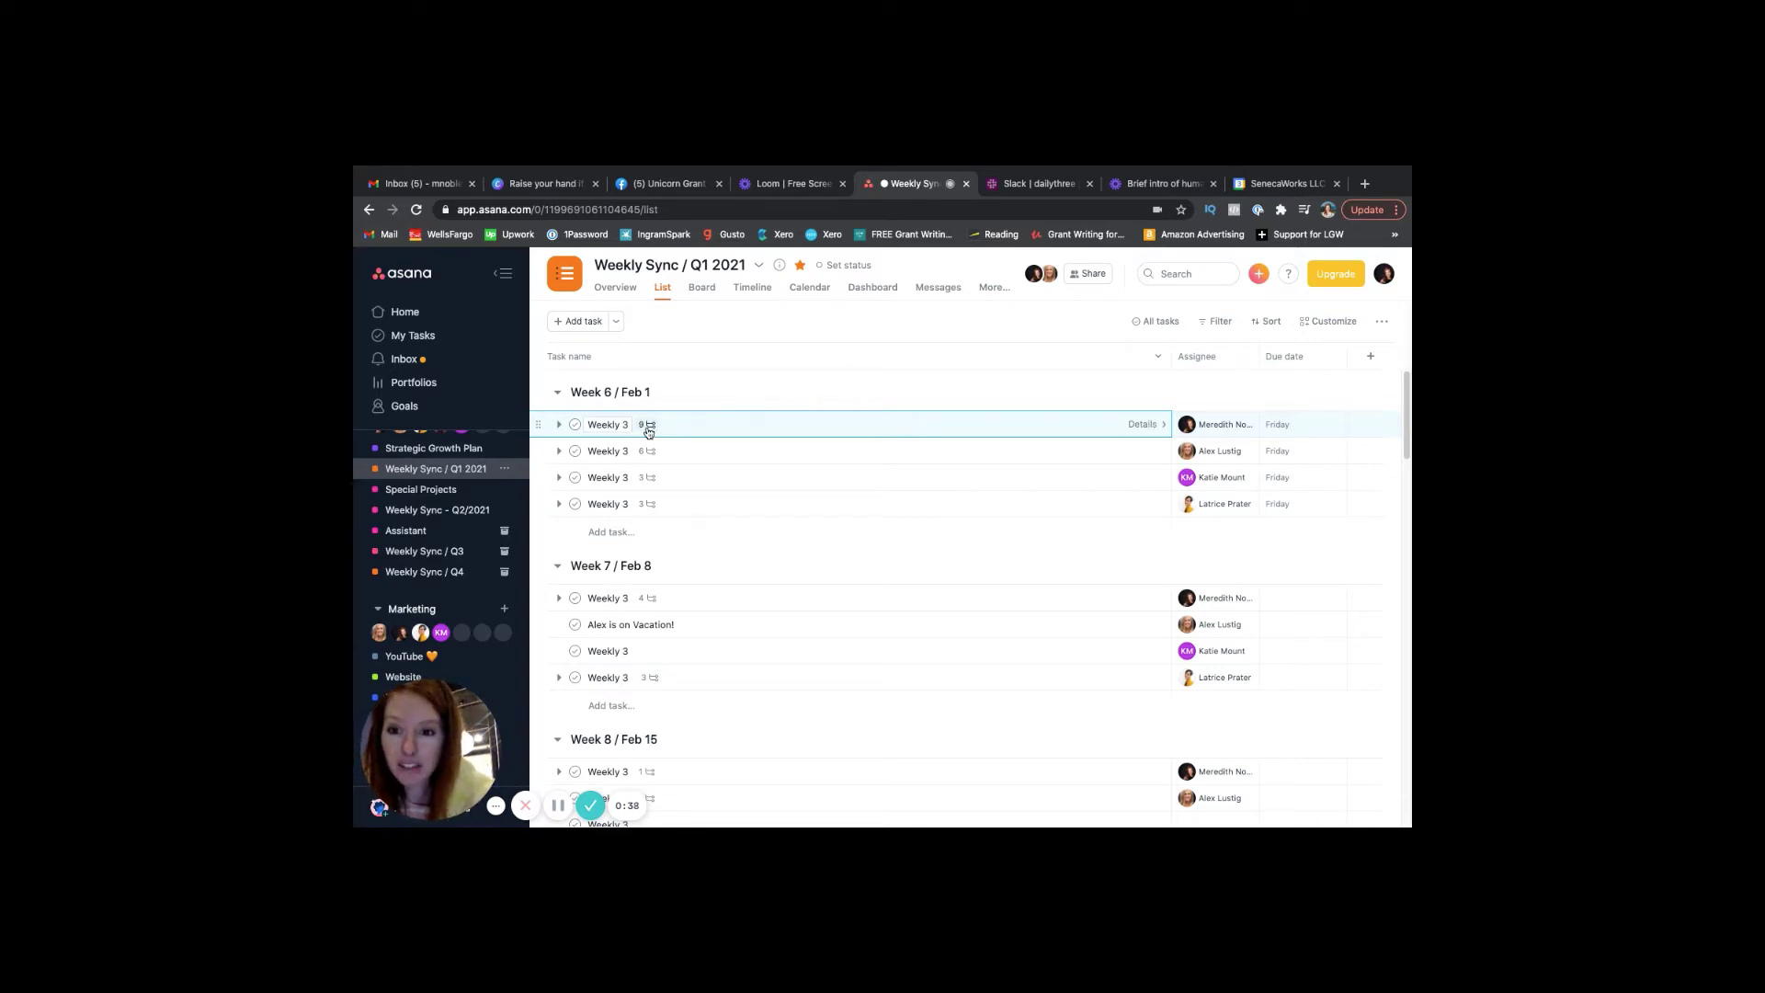
Step: Open the first Week 6 Weekly 3 task and scroll to its nine subtasks, including Wednesday, Feb 3
left_click(649, 431)
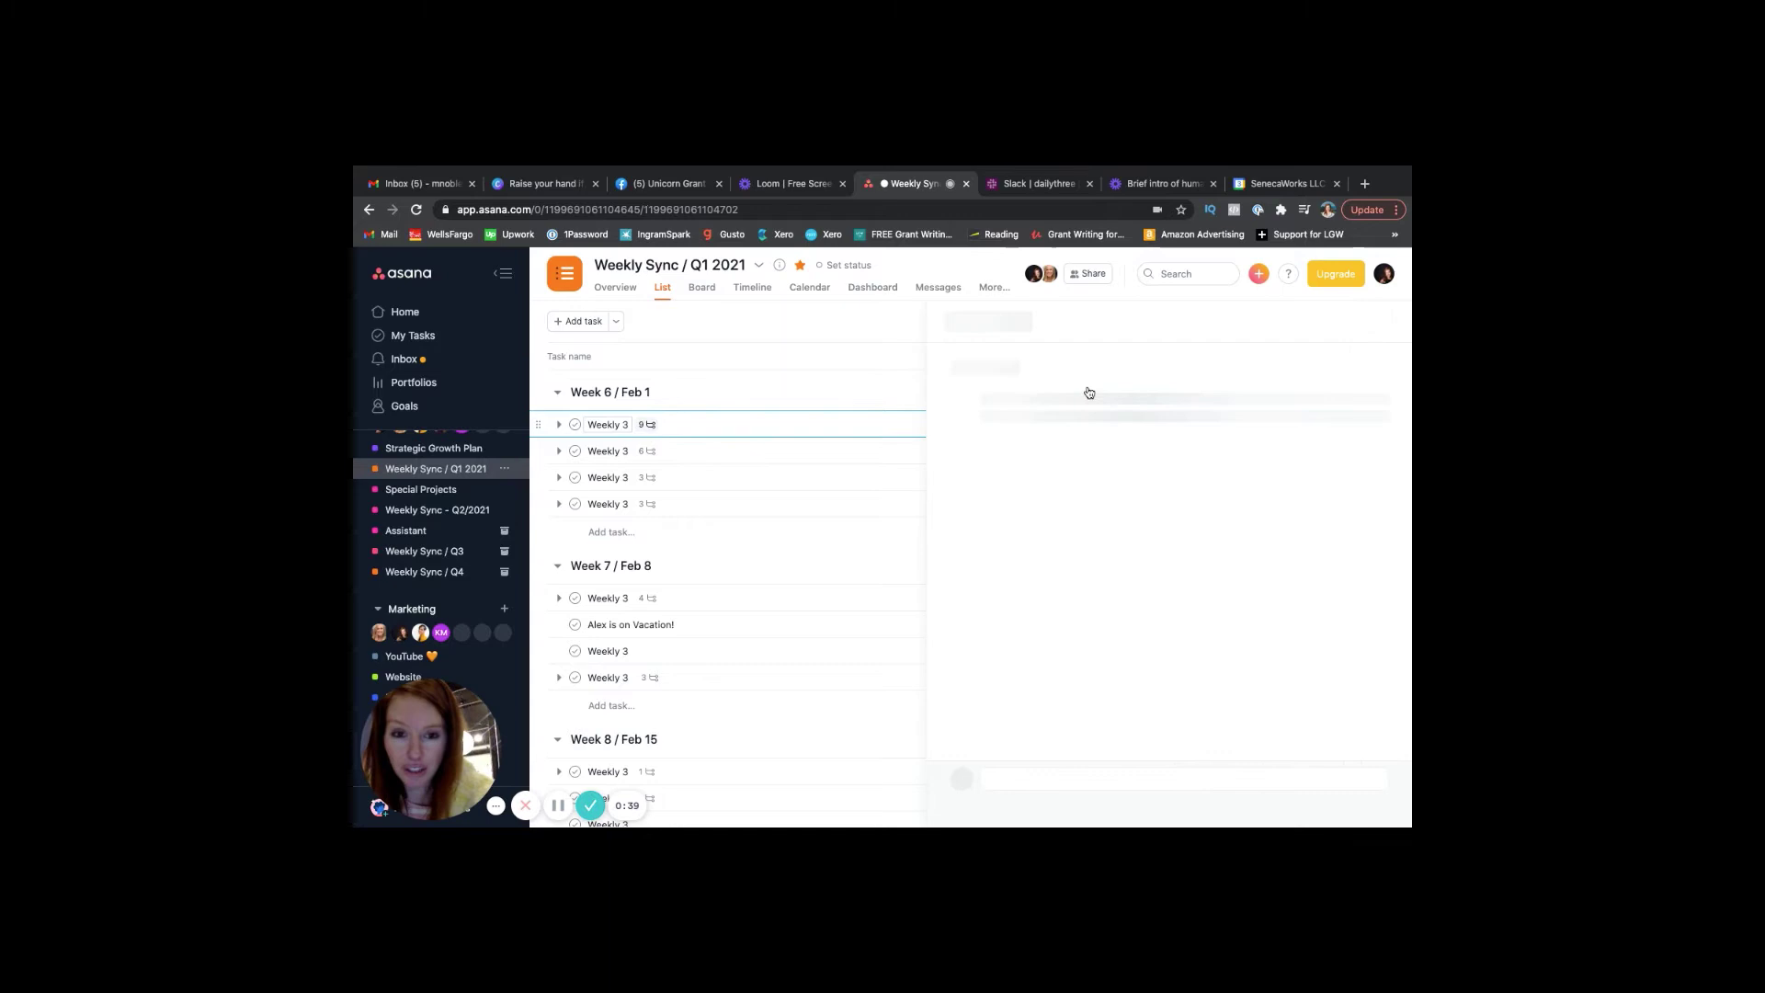
scroll(1029, 460, "down", 3)
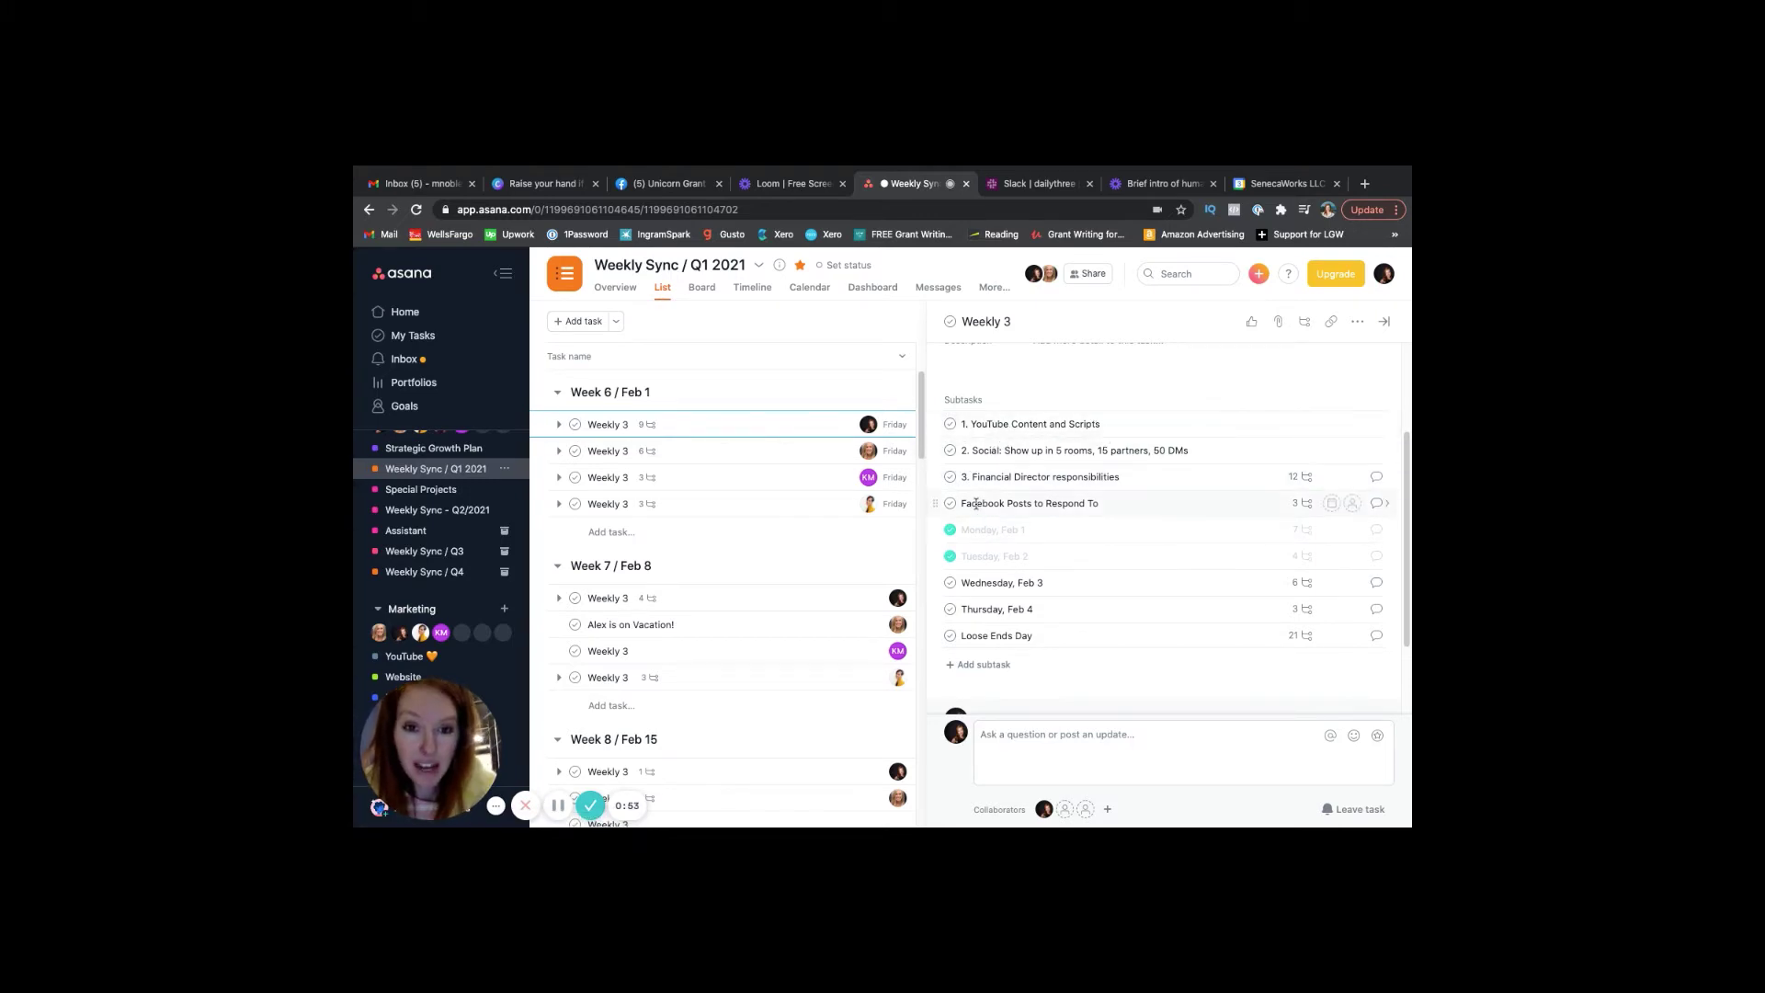
scroll(997, 482, "down", 2)
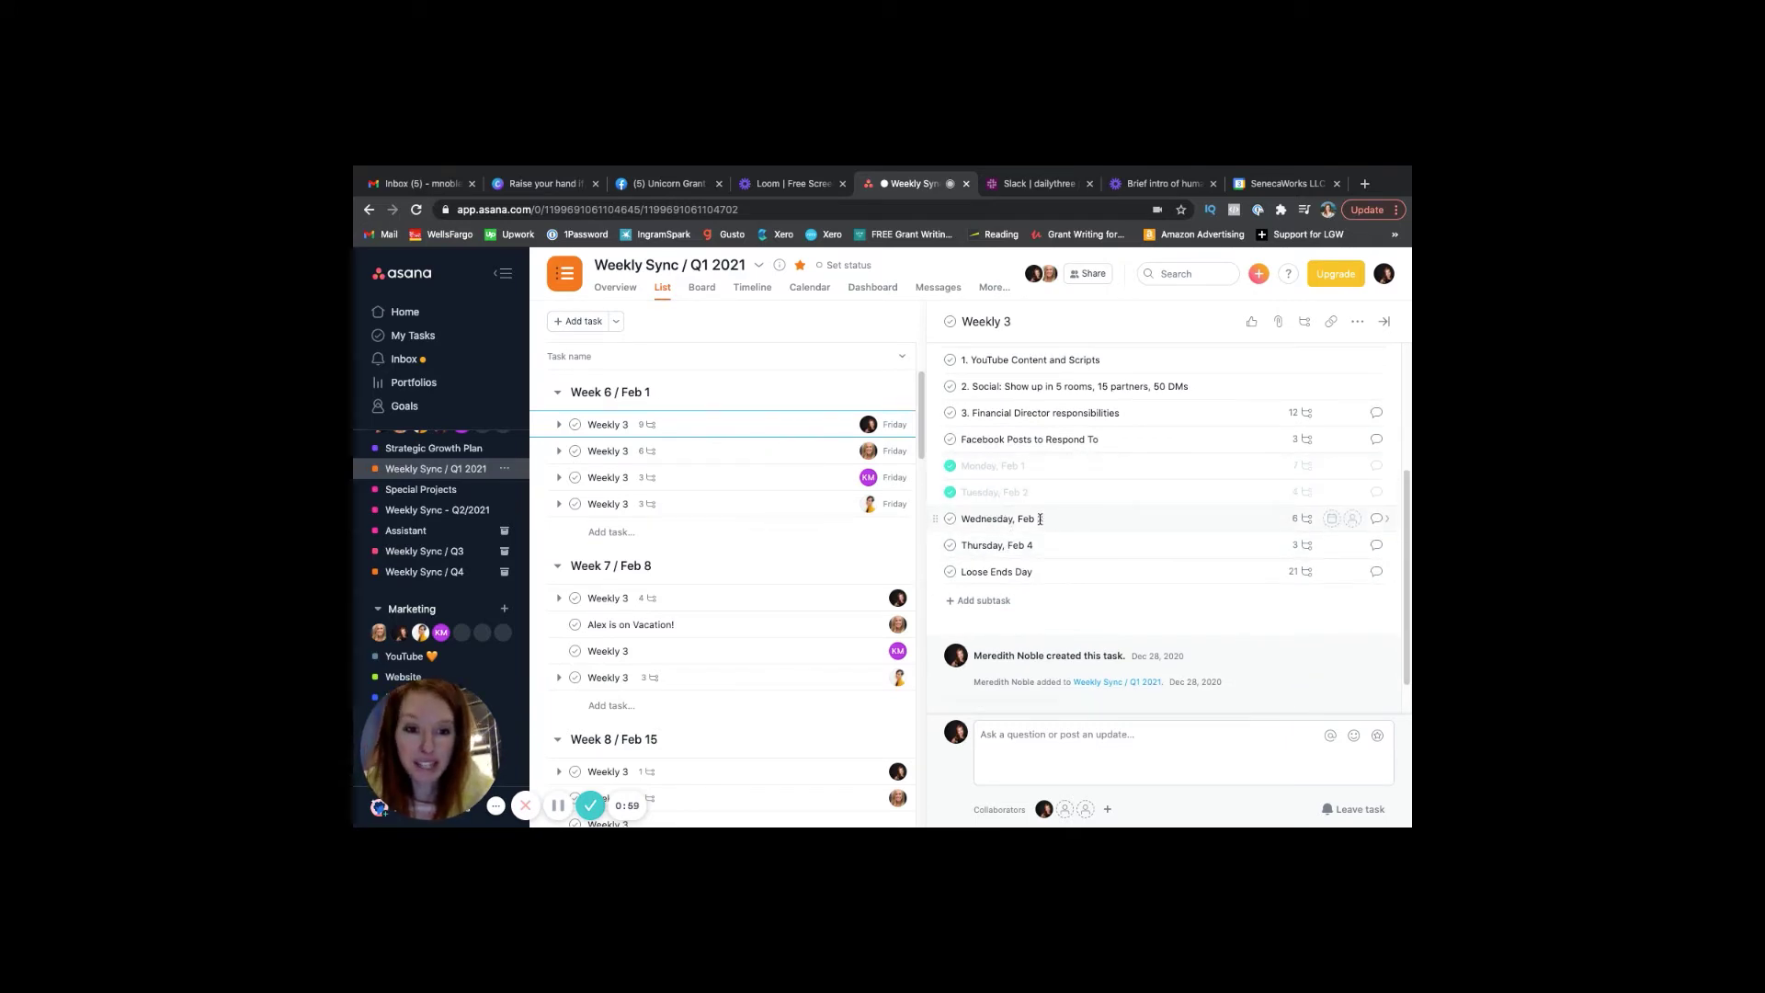
Step: In Wednesday, Feb 3, prefix 'Script funding strategy vision' with '5:00 - 5:50 /' and mark it complete
left_click(1299, 522)
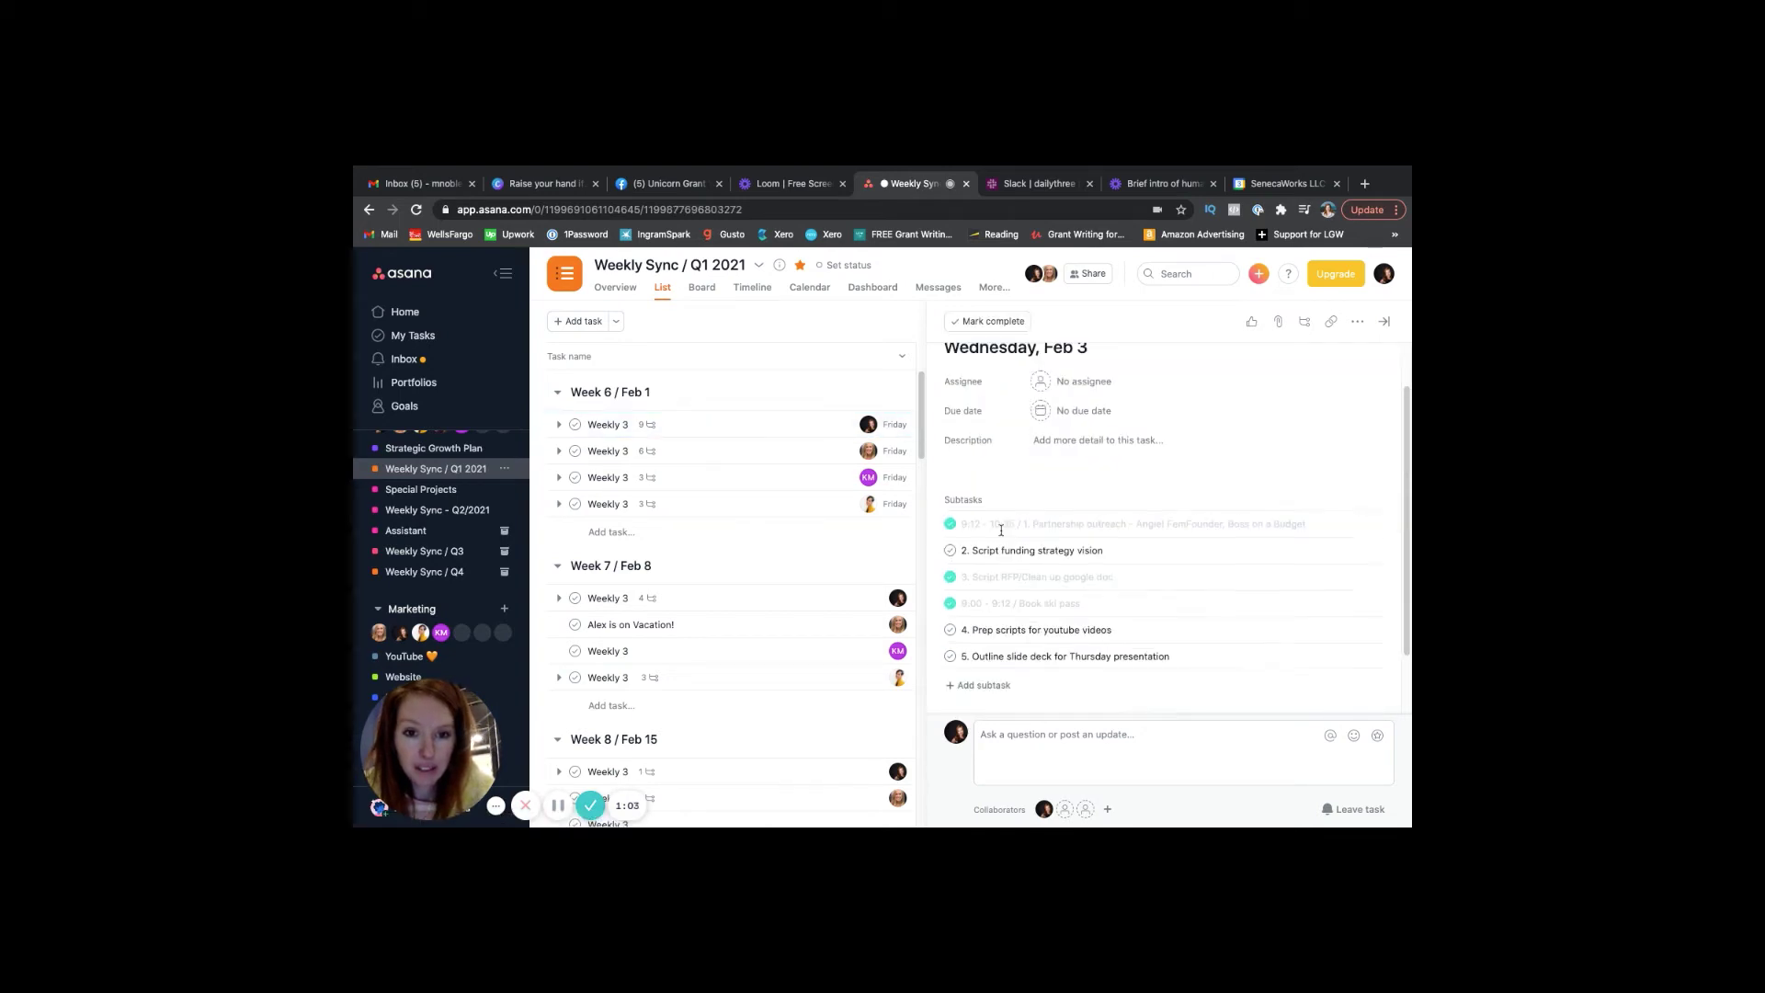
scroll(993, 496, "down", 2)
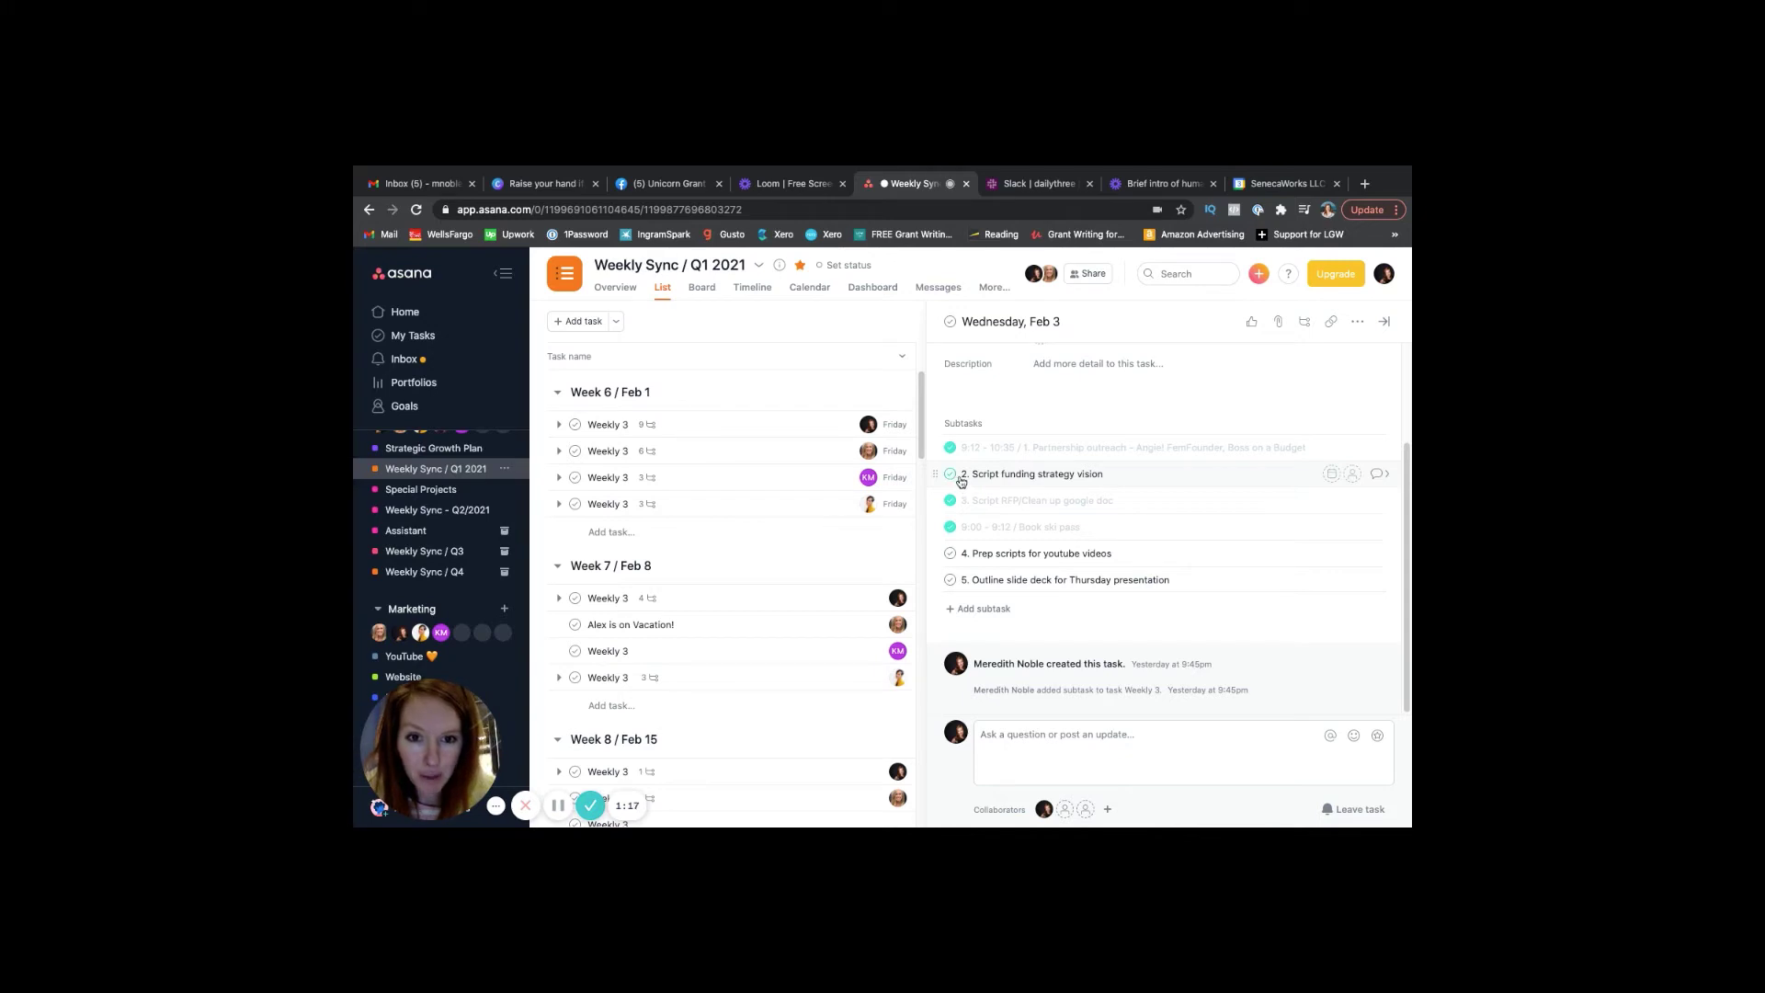
left_click(1022, 474)
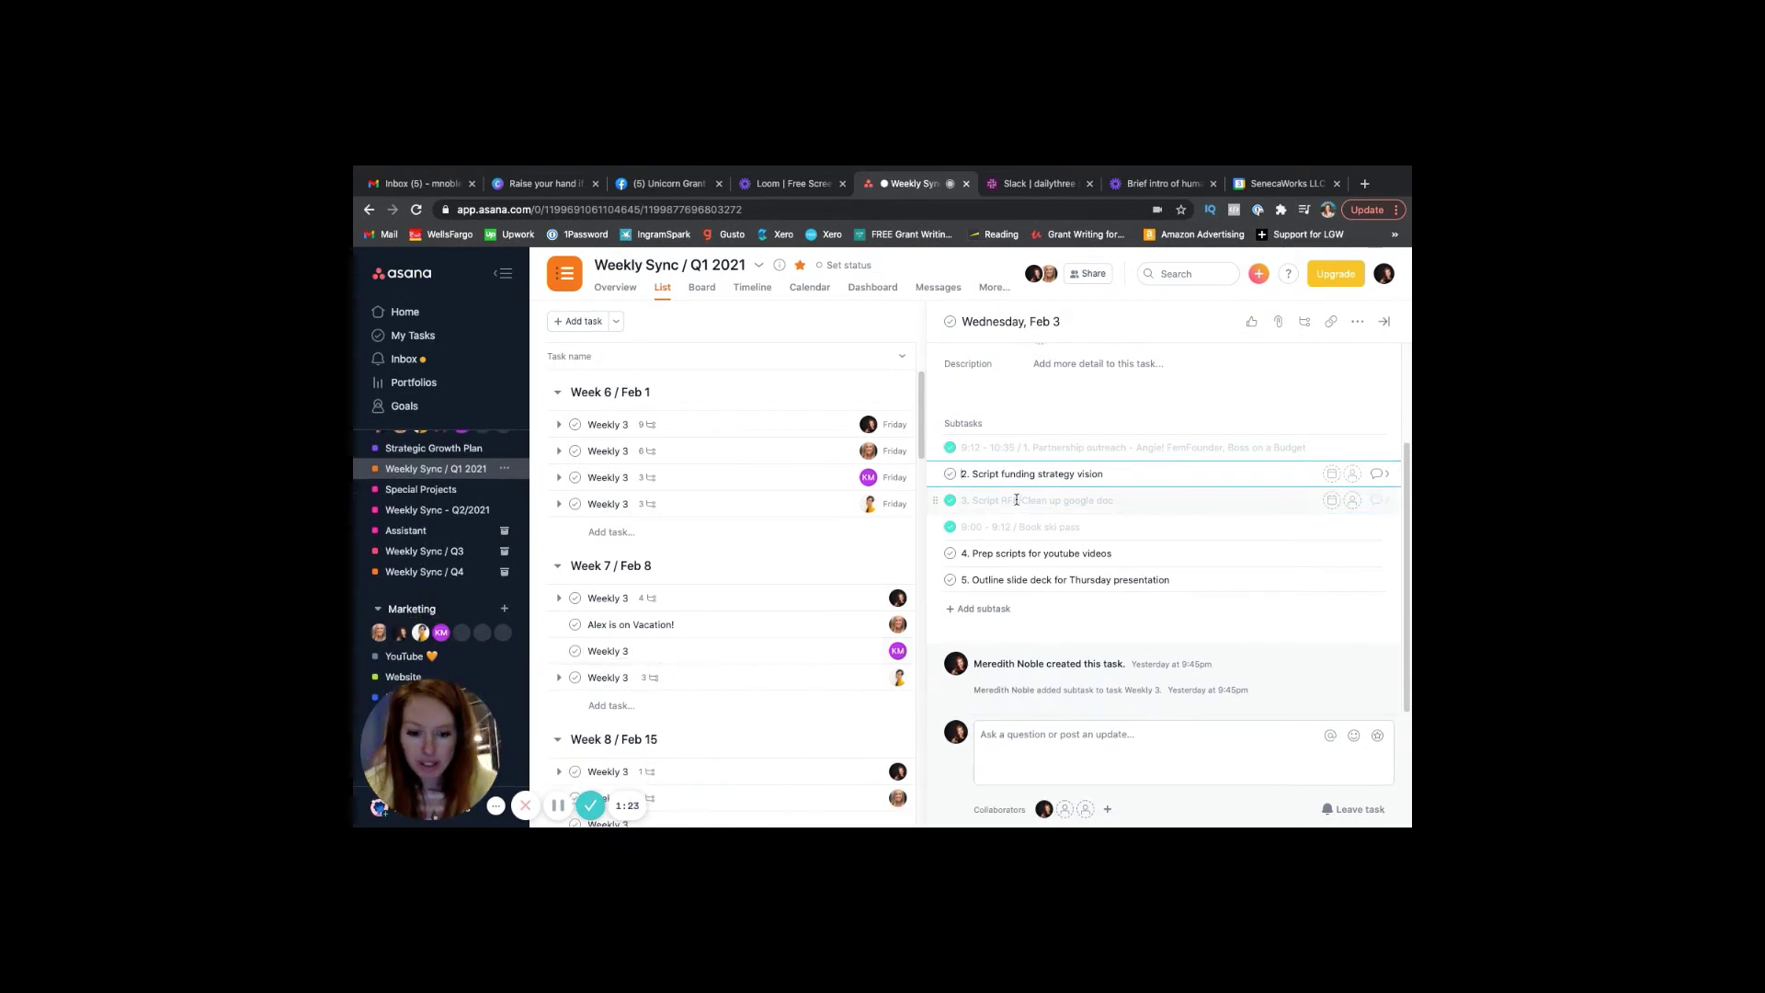
type("5:00")
type(" - 5:50")
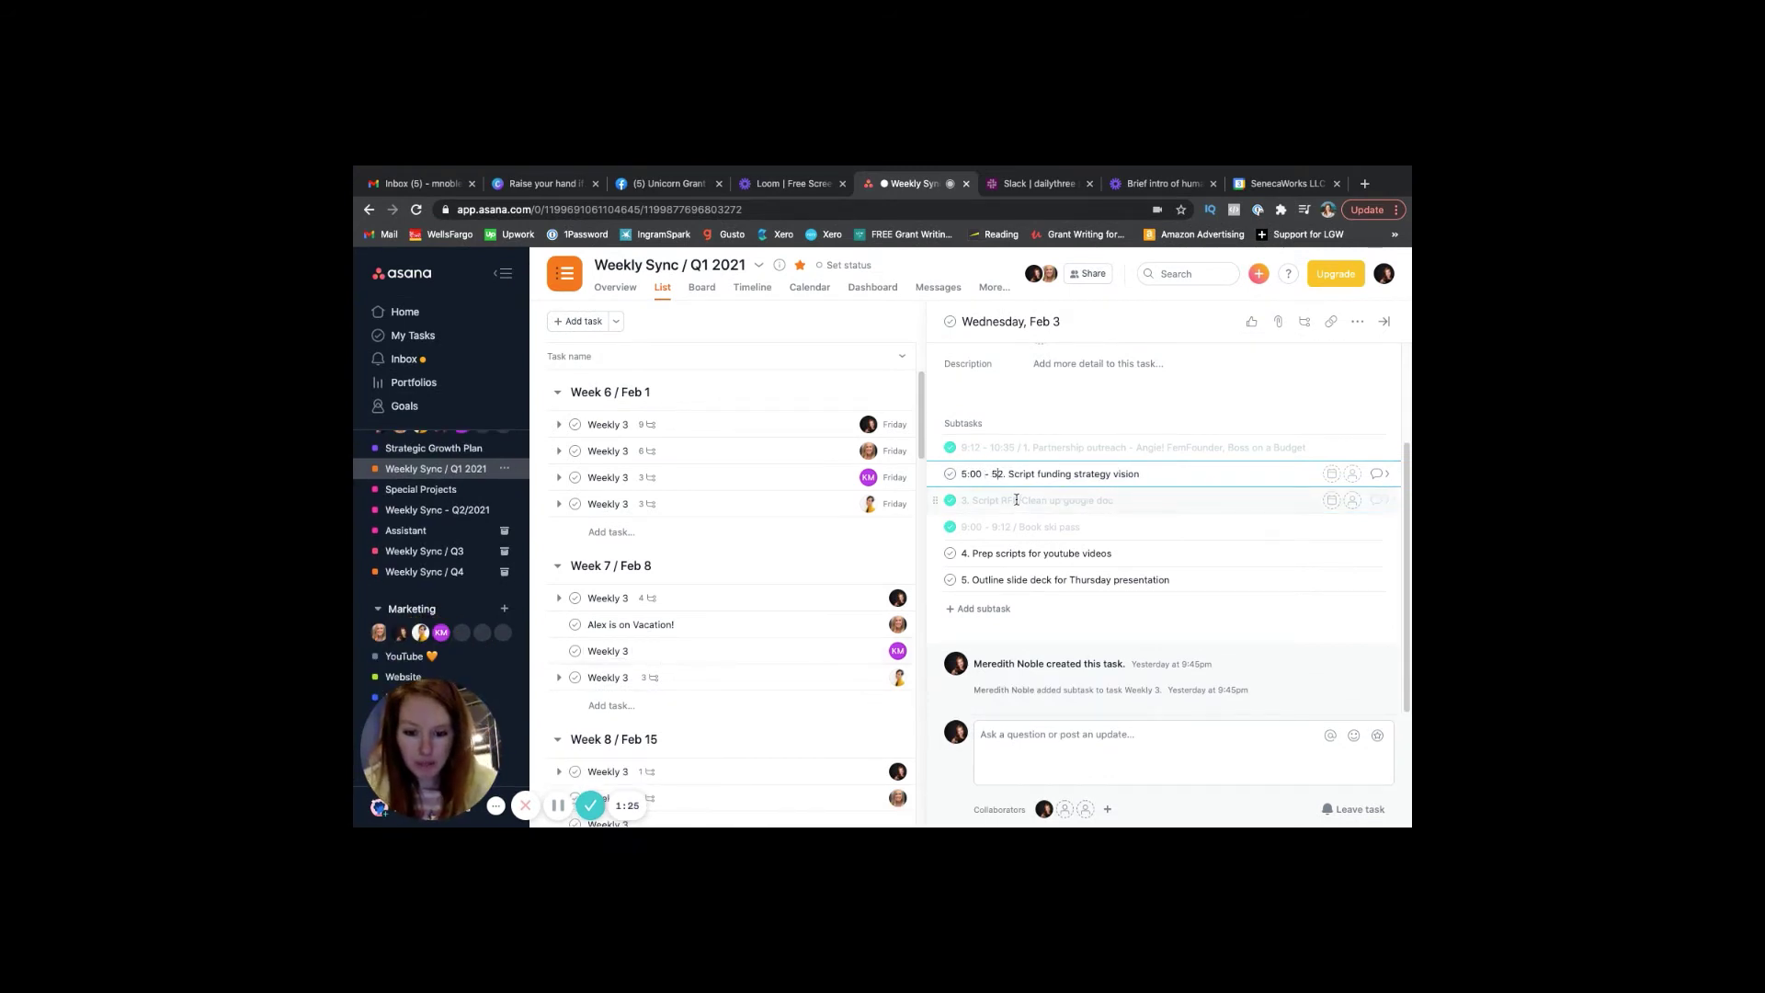
type(" /")
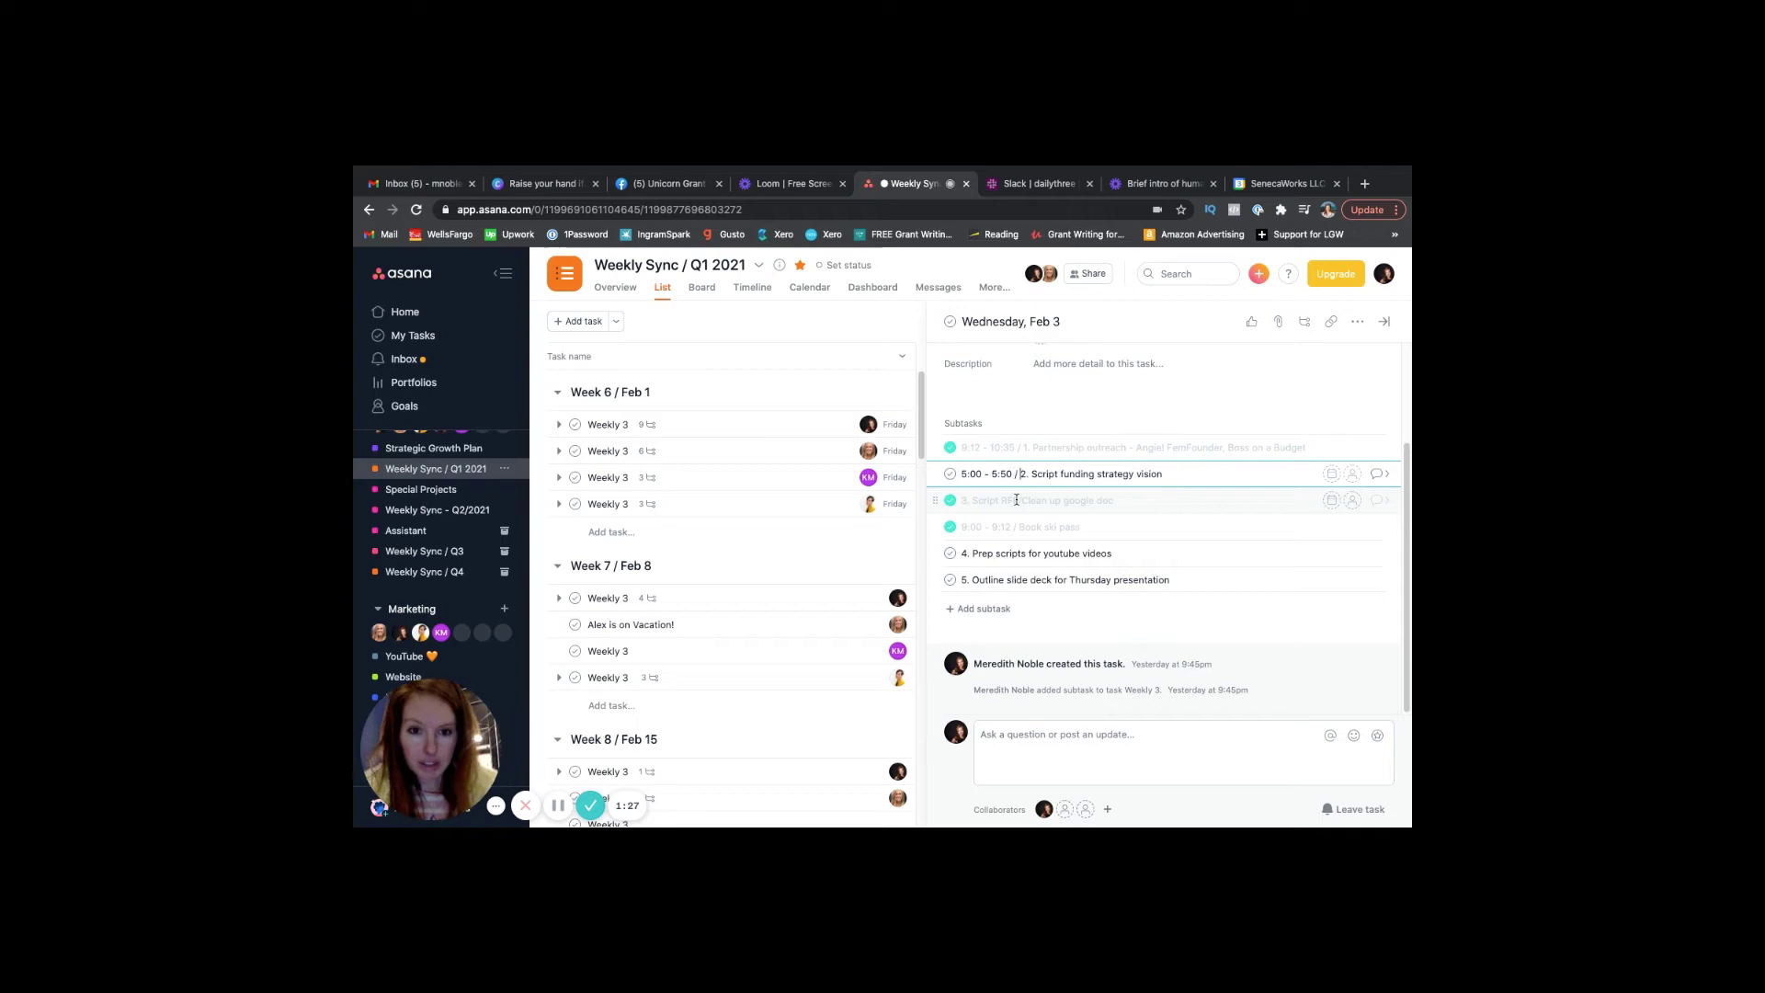
left_click(949, 473)
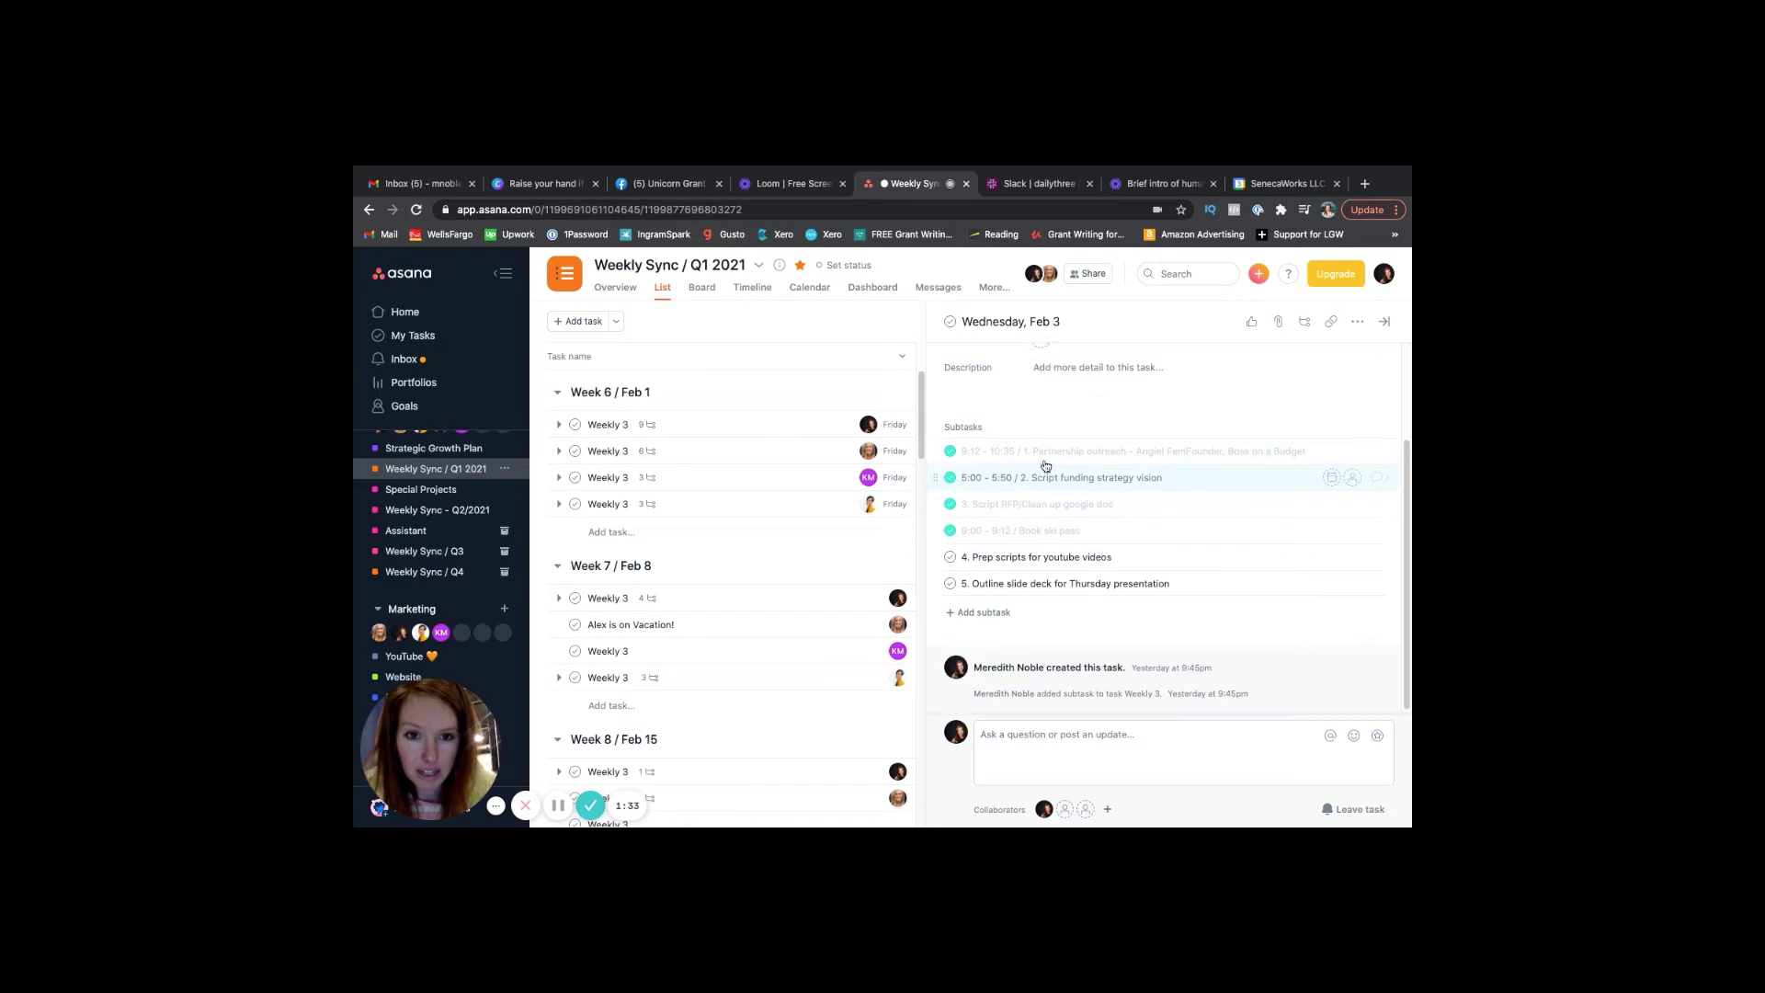
Step: Delete the '4. Prep scripts for youtube videos' subtask so 'Outline slide deck' becomes number 4
scroll(1027, 432, "up", 2)
scroll(1029, 478, "down", 2)
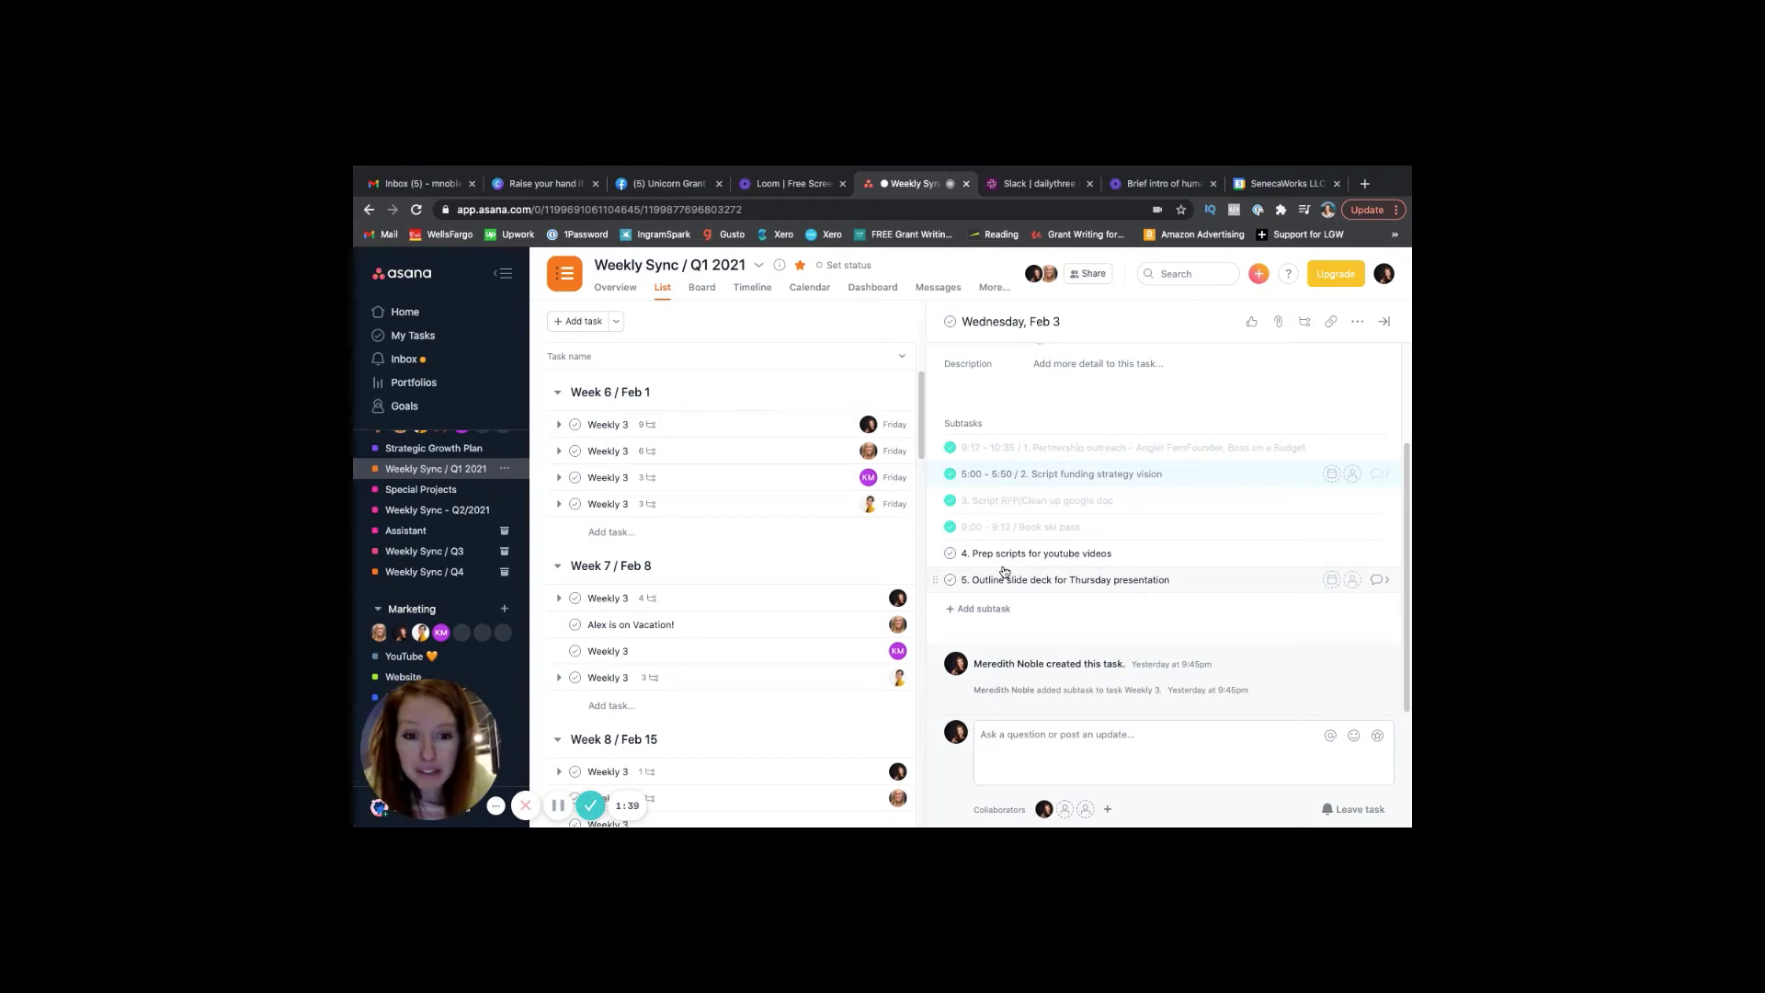
right_click(933, 556)
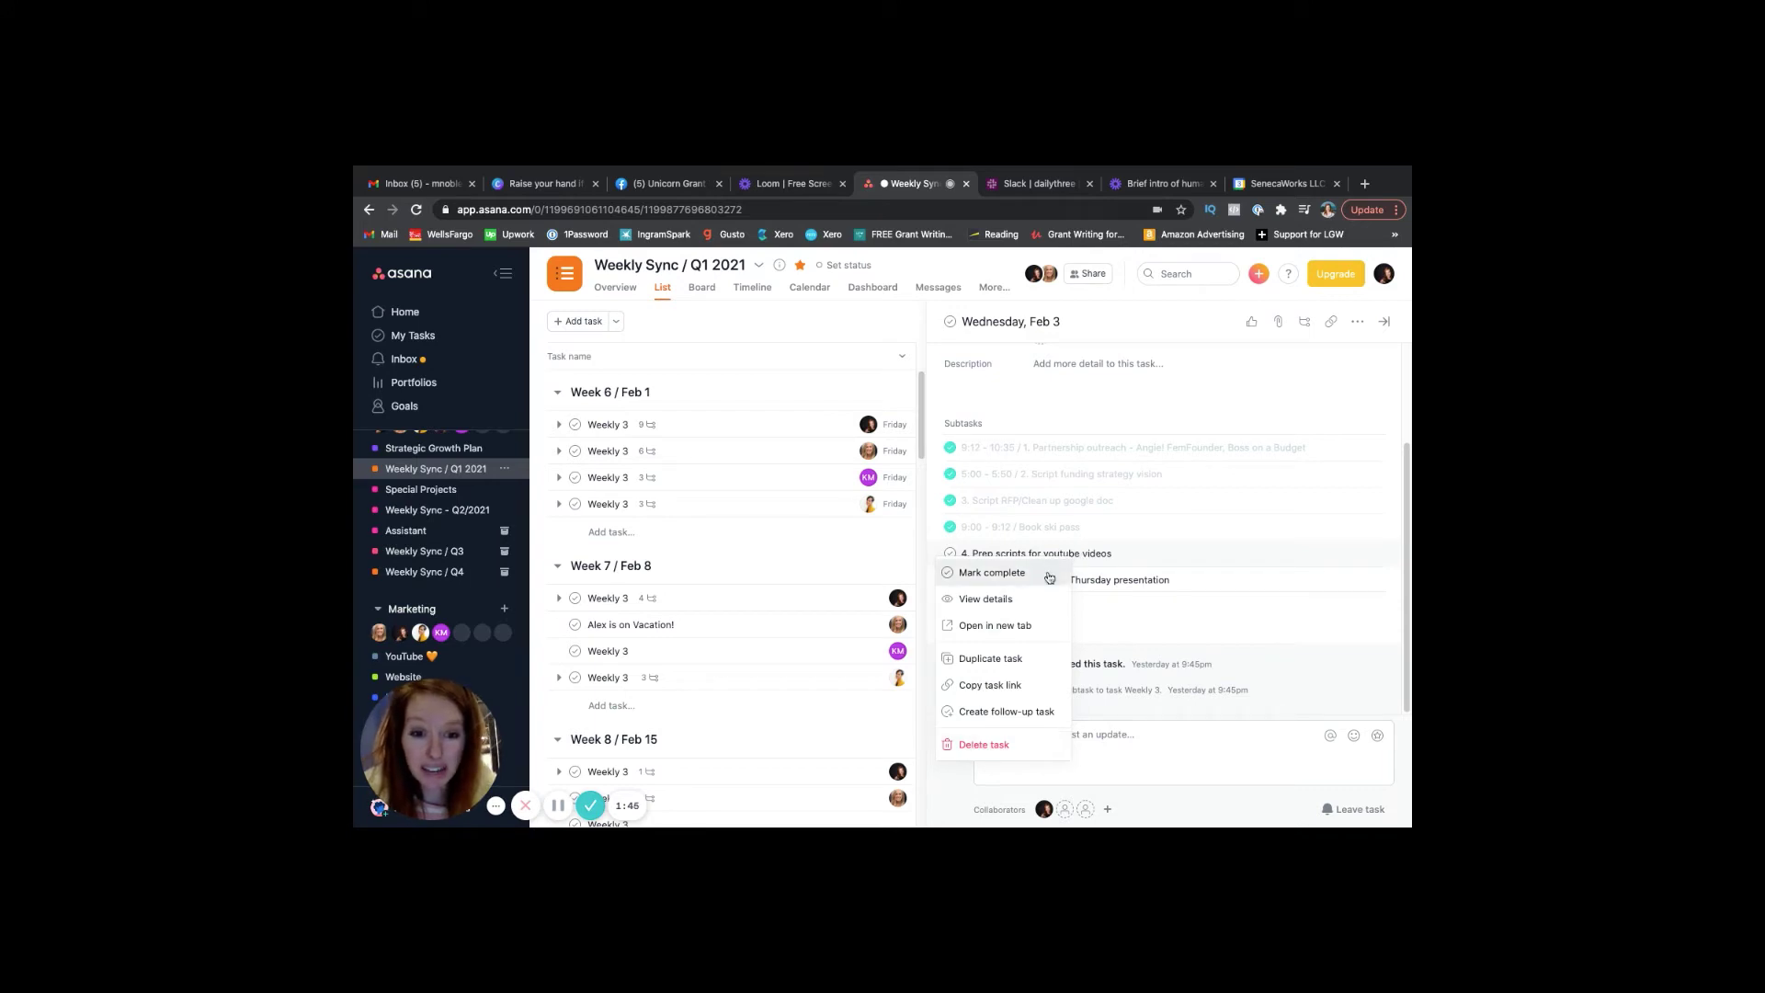
left_click(999, 746)
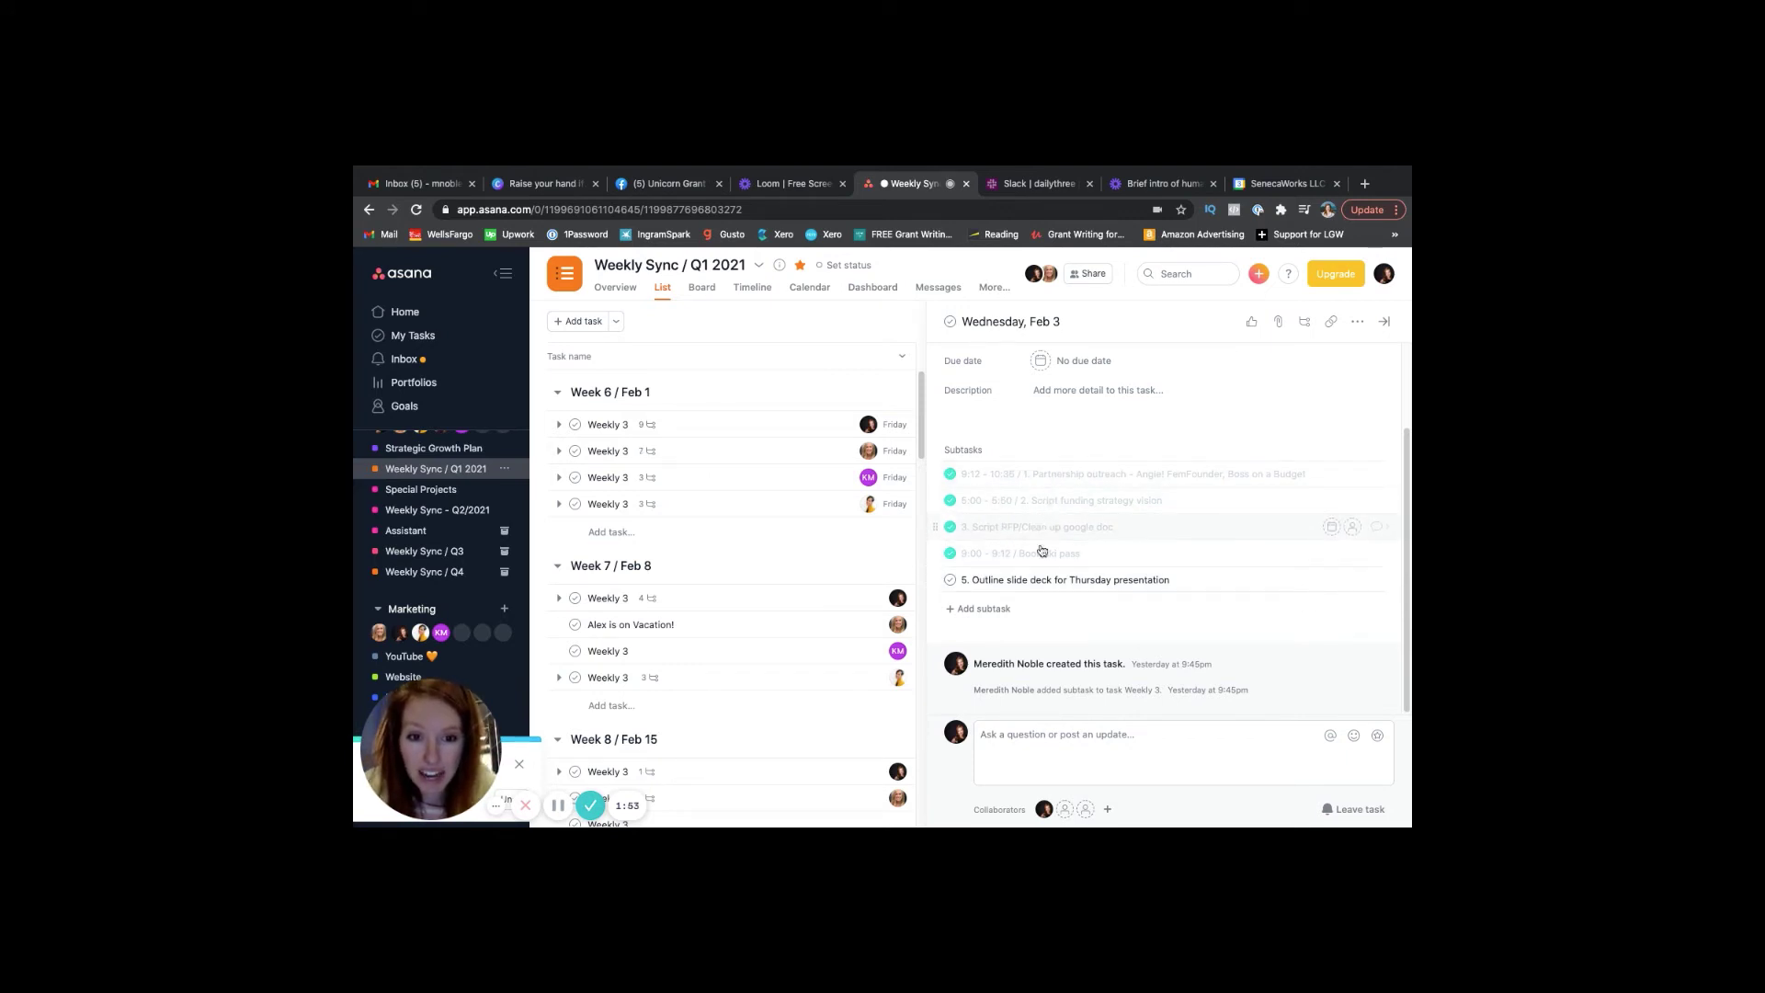
left_click(962, 580)
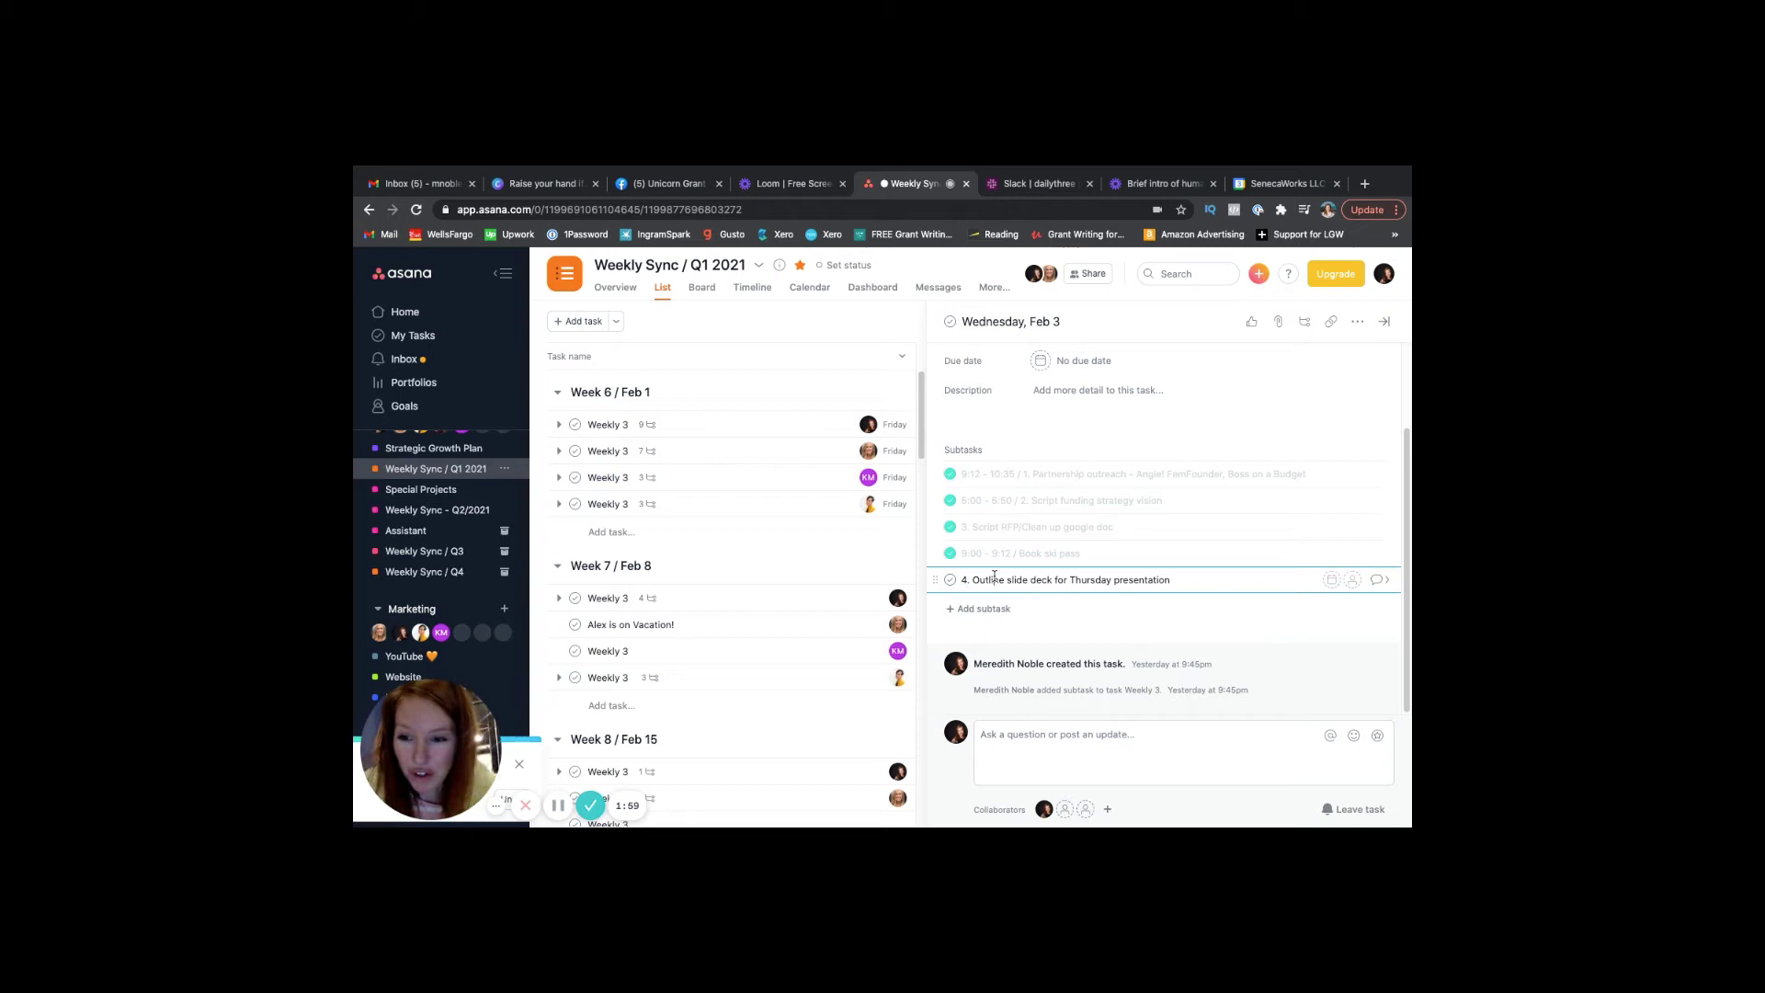
Step: Go from Thursday, Feb 4 back to the parent Weekly 3 task, scrolled to Loose Ends Day
left_click(1383, 321)
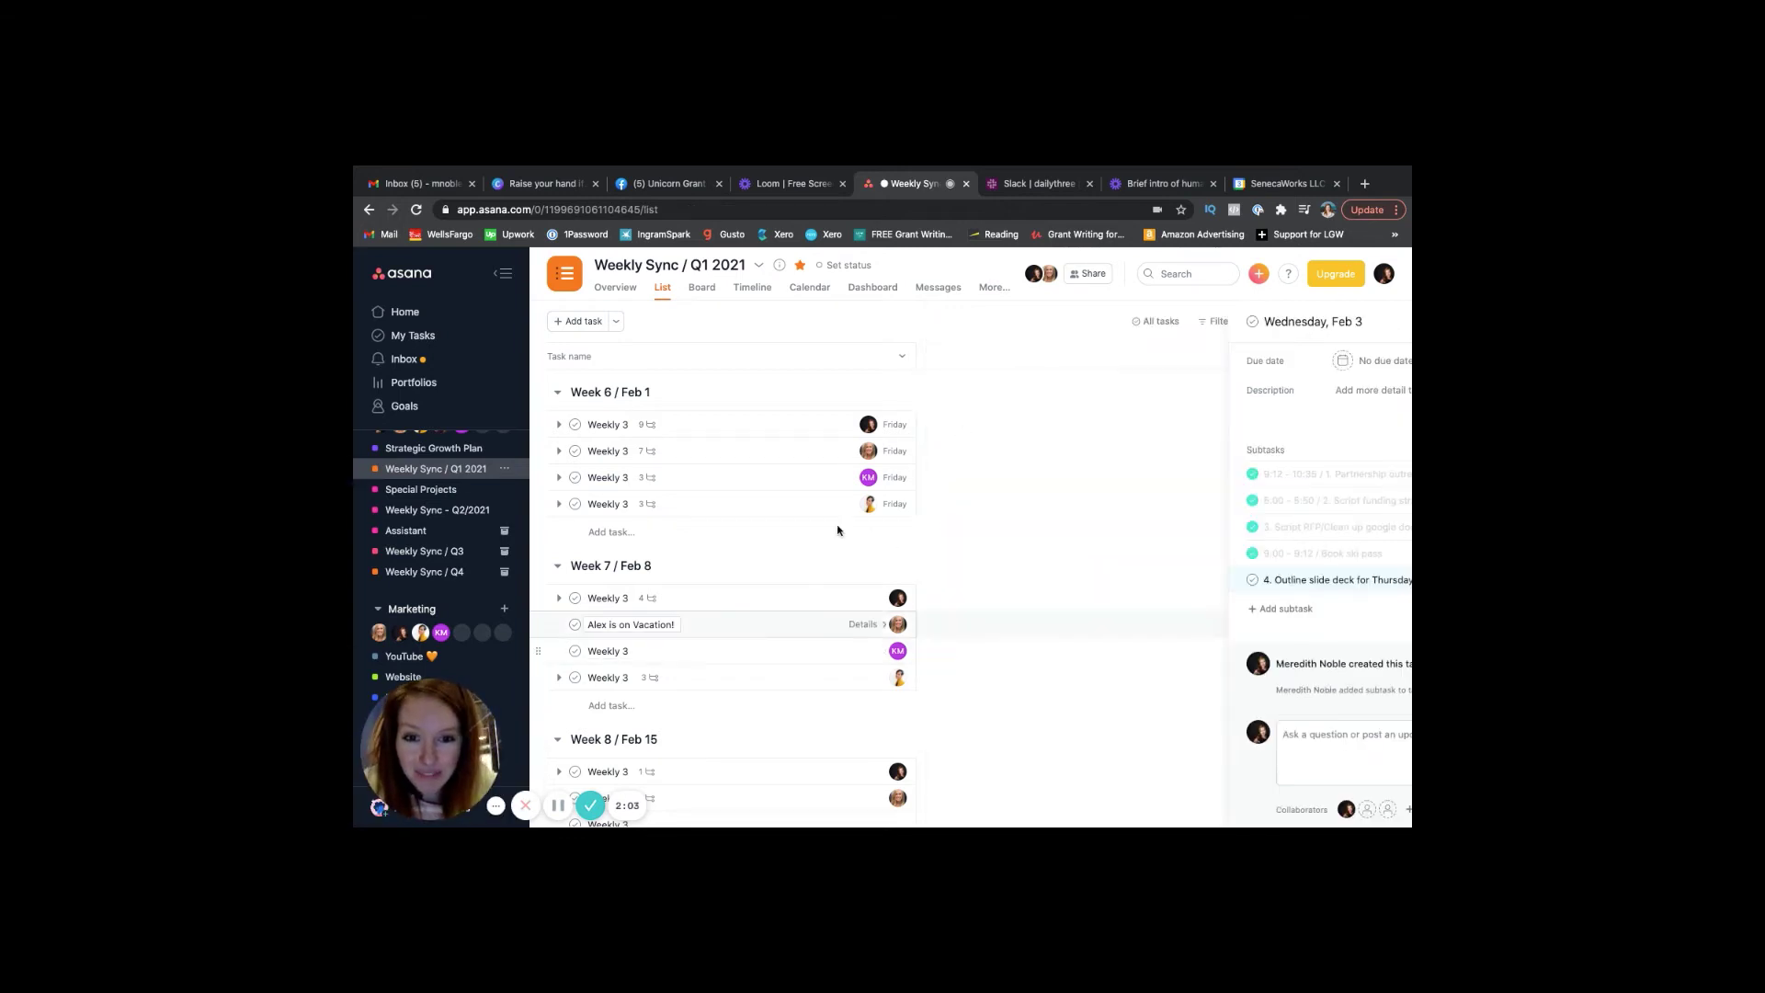
left_click(653, 425)
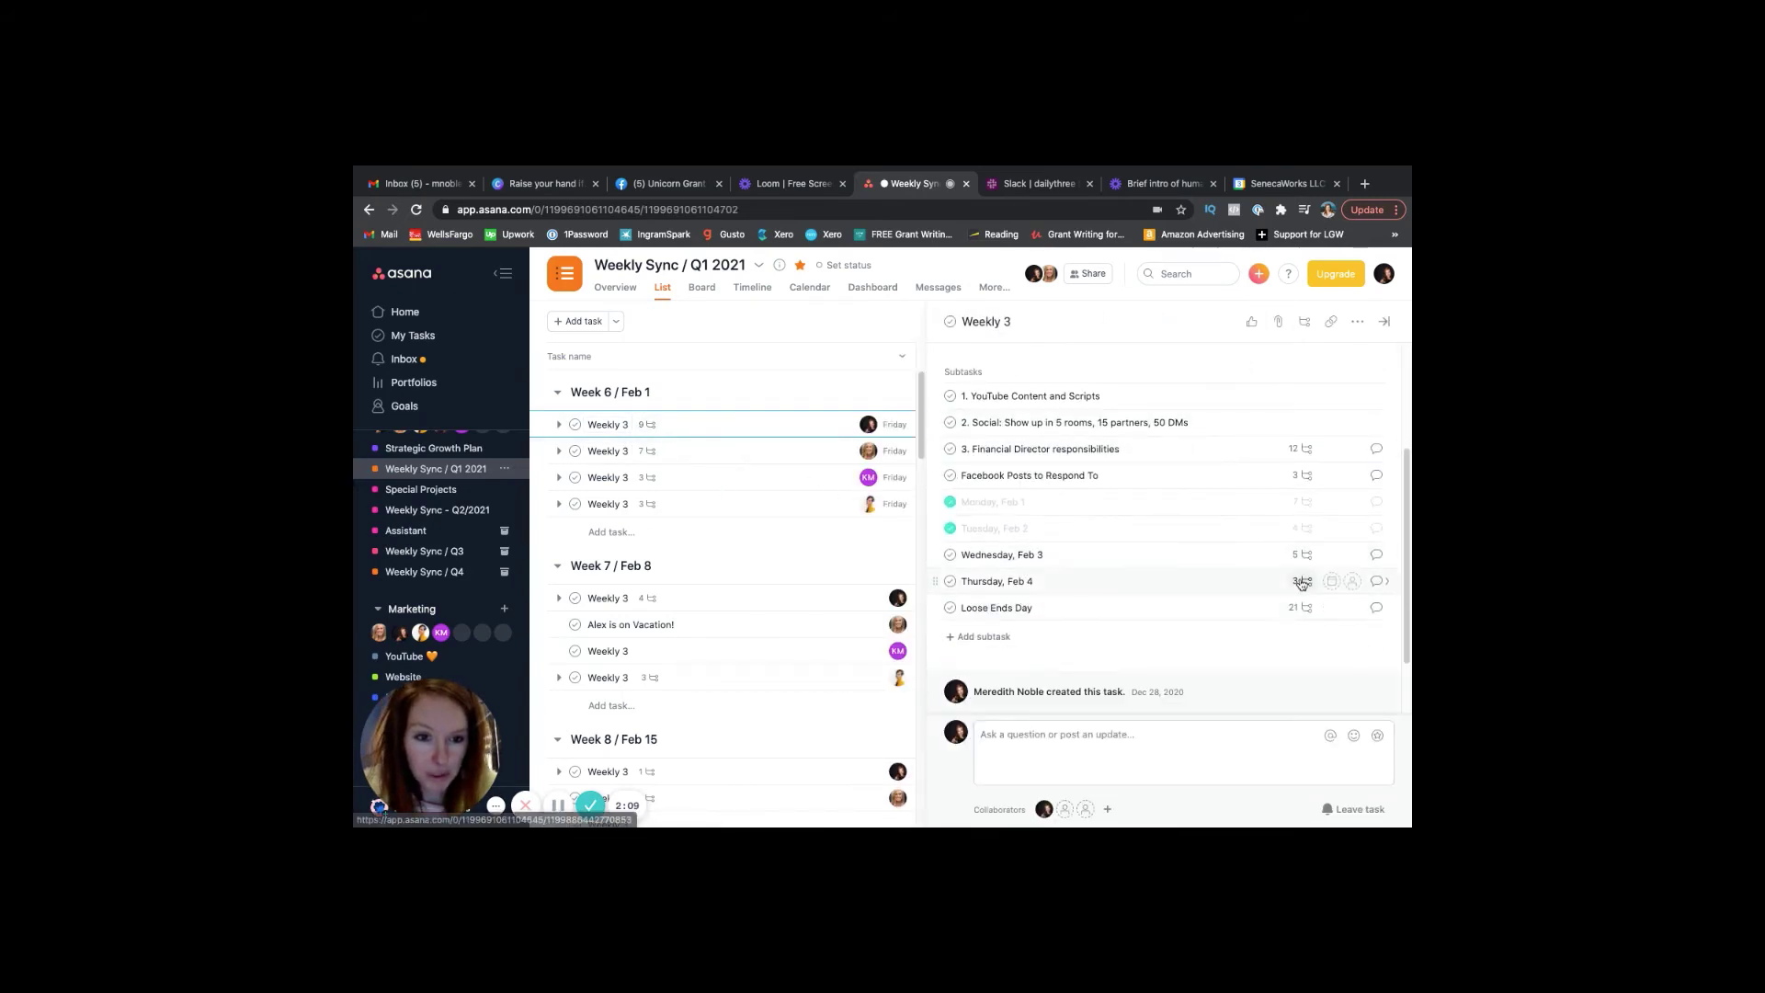
left_click(1212, 585)
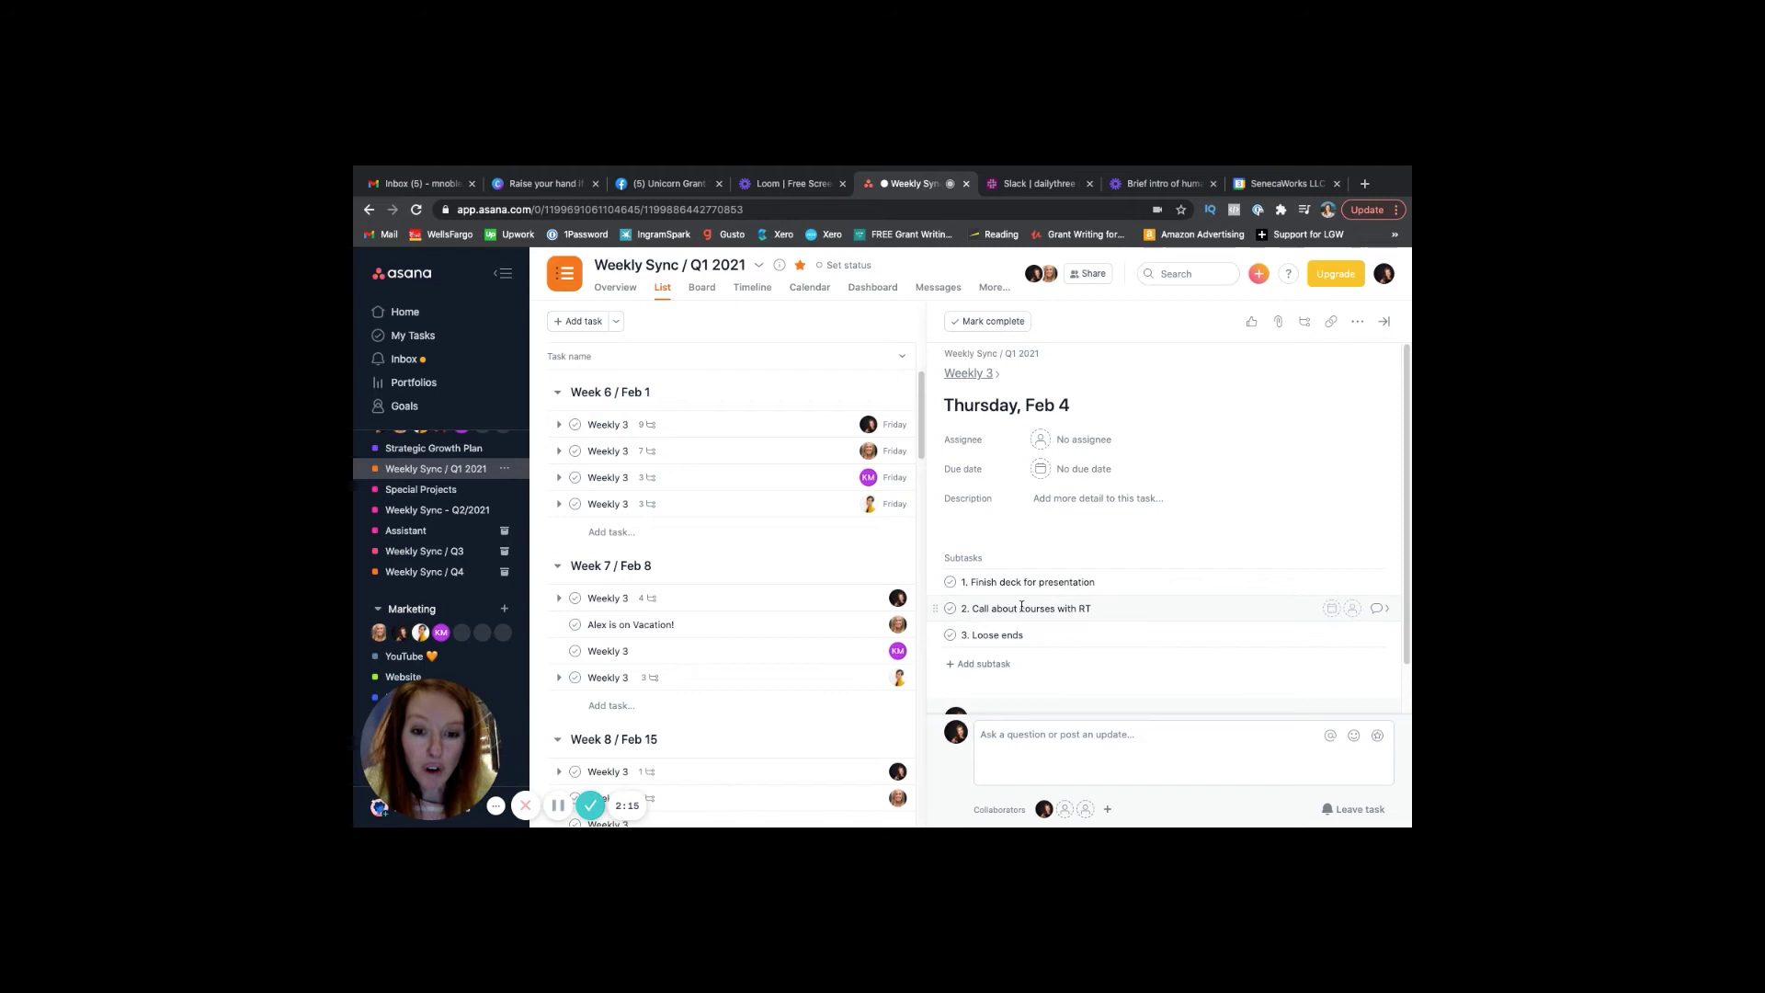
left_click(968, 373)
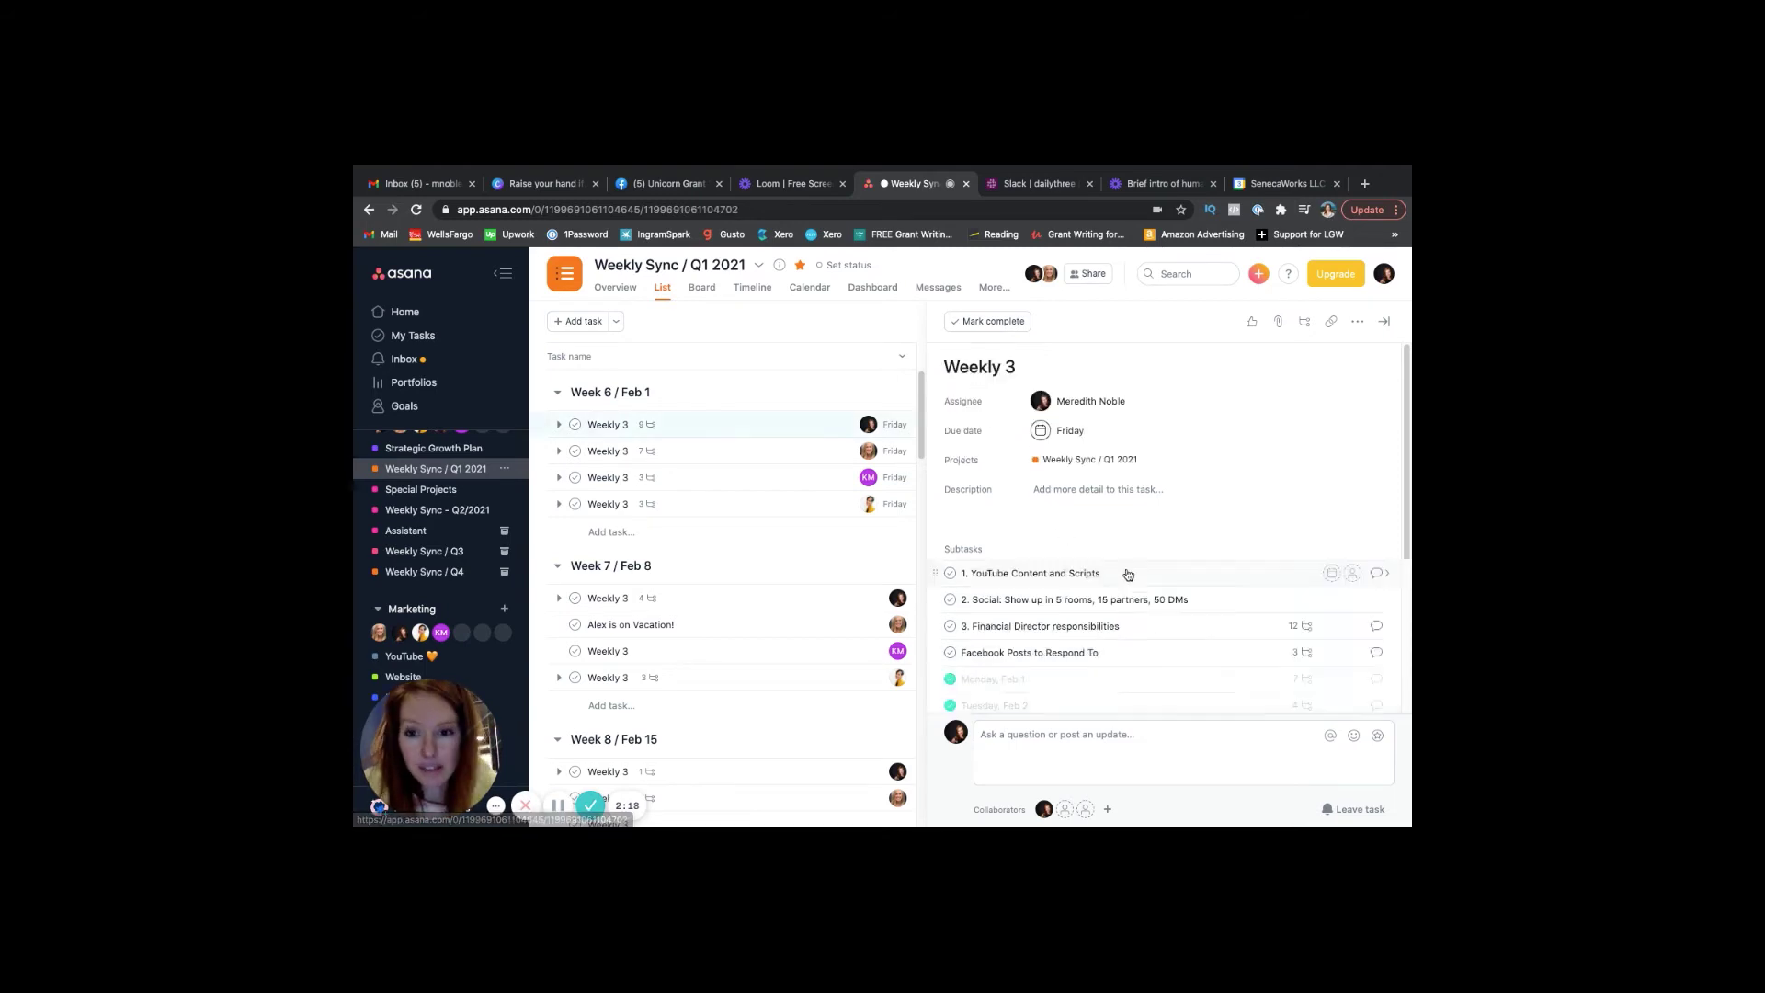
scroll(1057, 588, "down", 5)
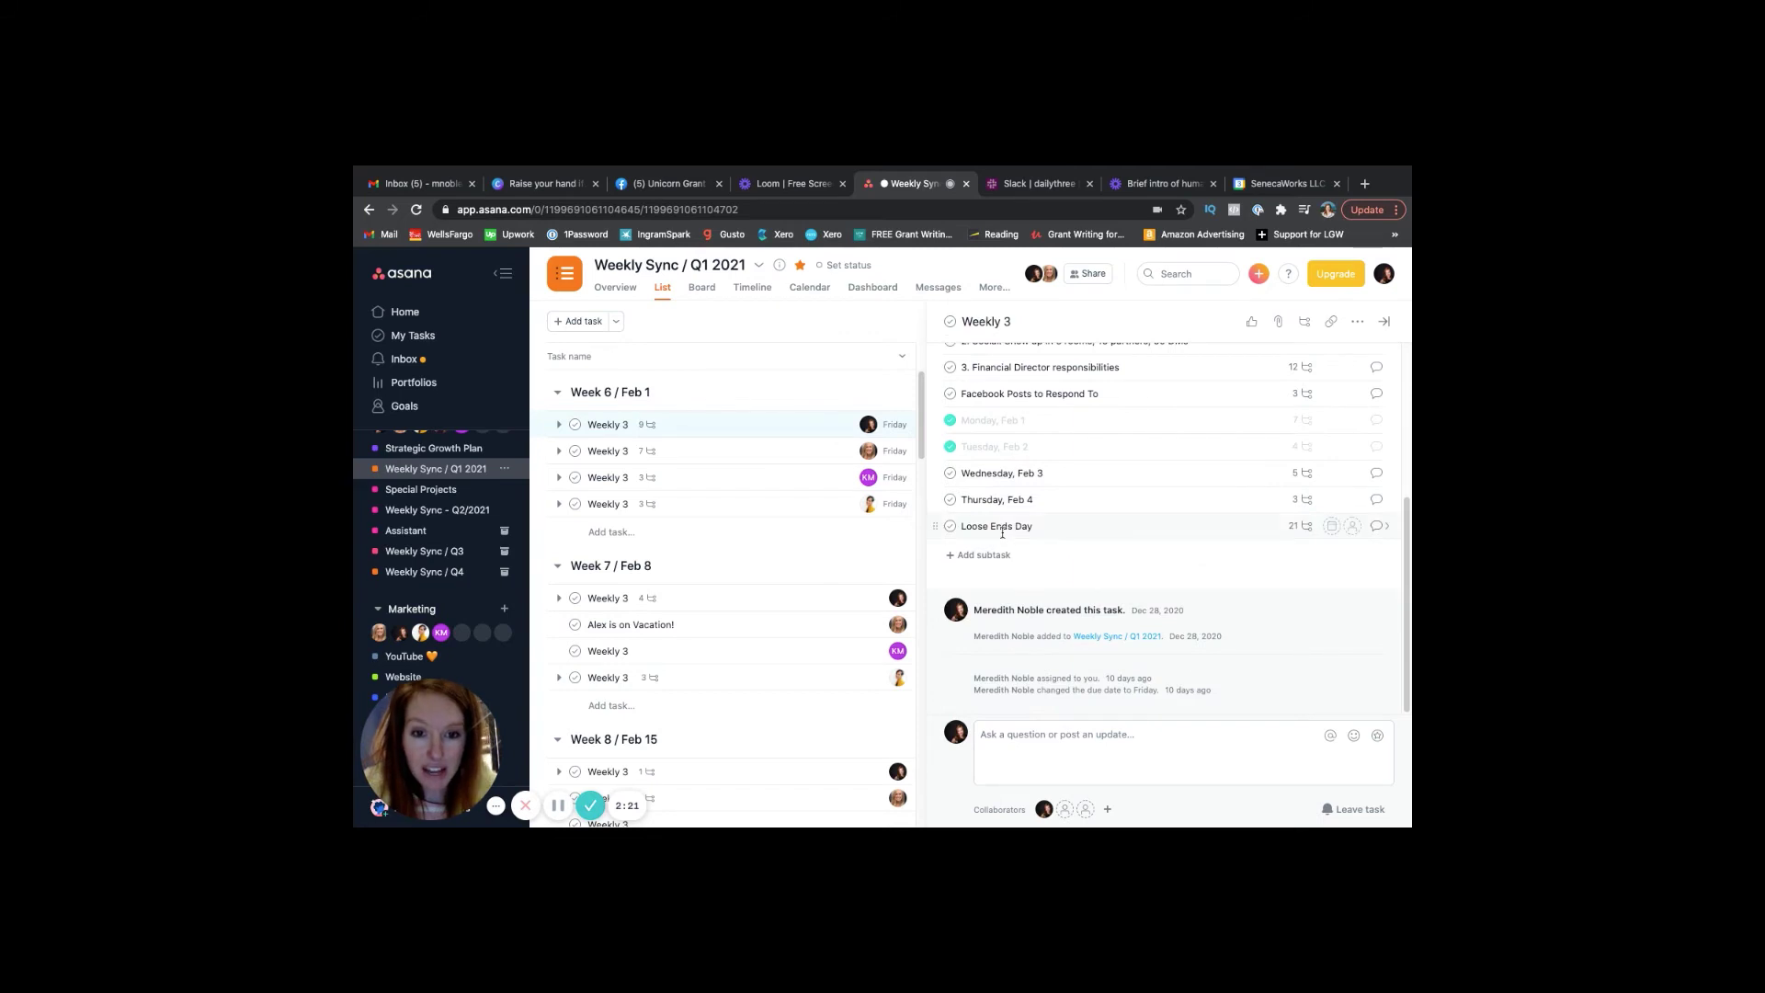
left_click(1294, 531)
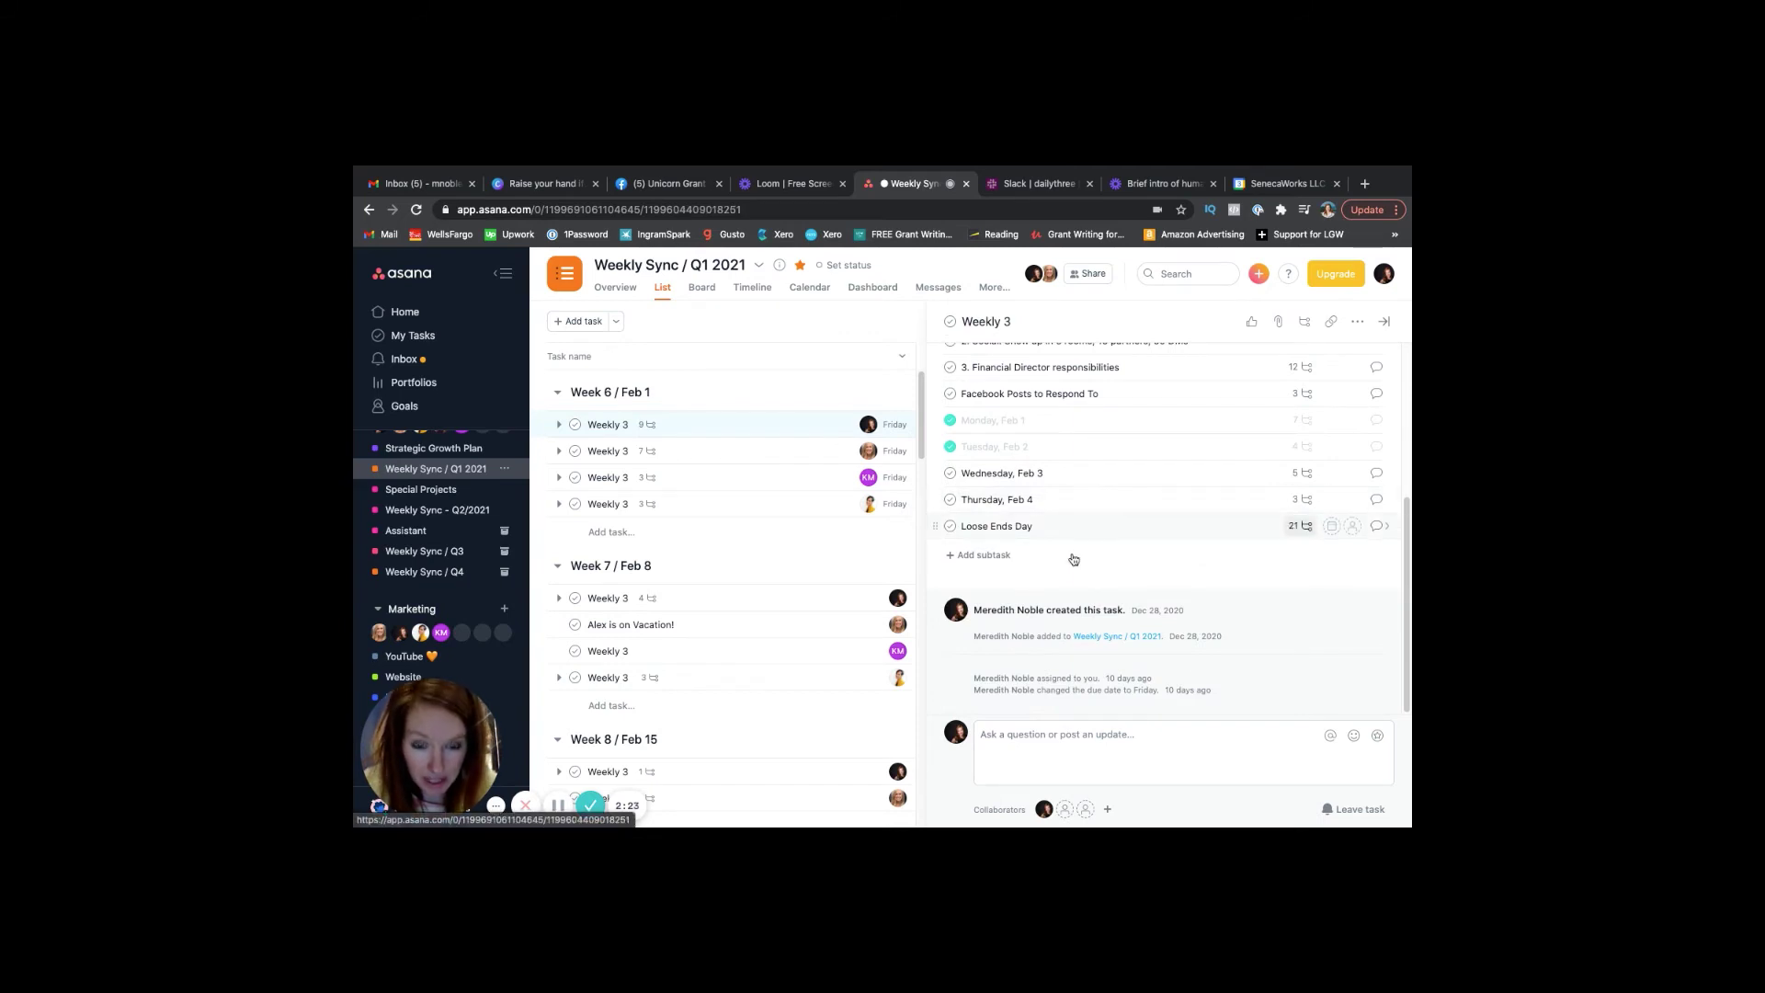
scroll(1067, 561, "down", 5)
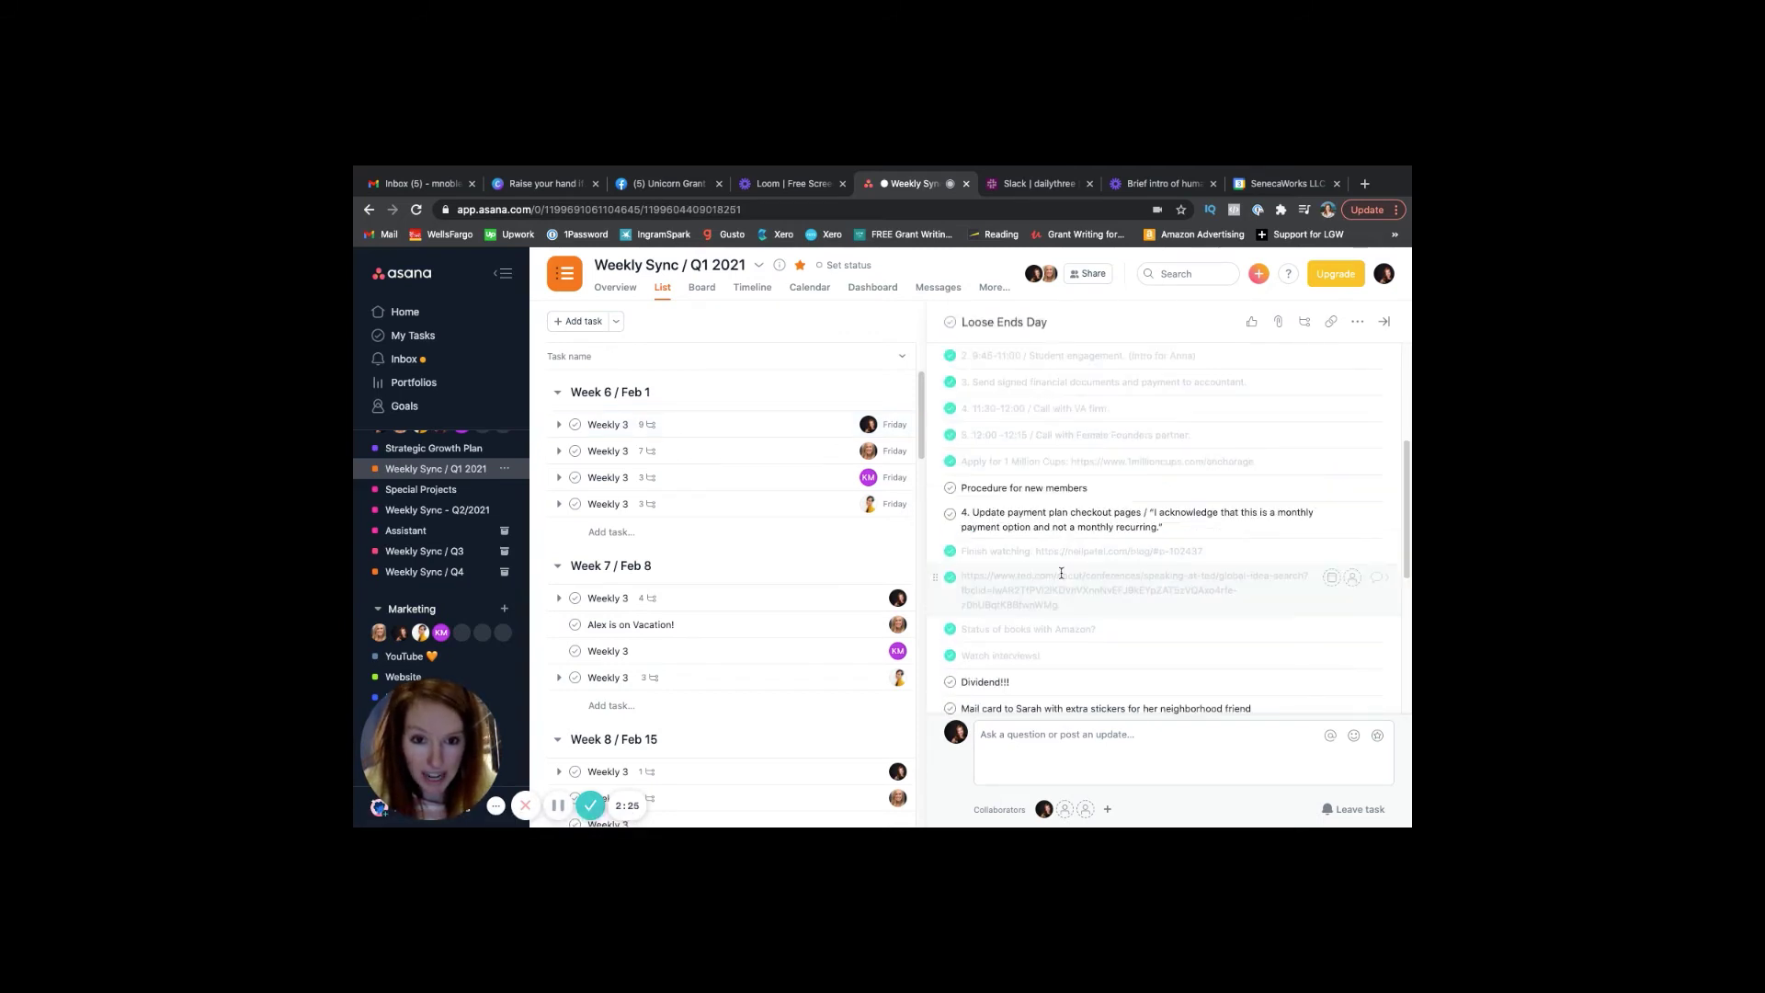
scroll(1060, 573, "down", 2)
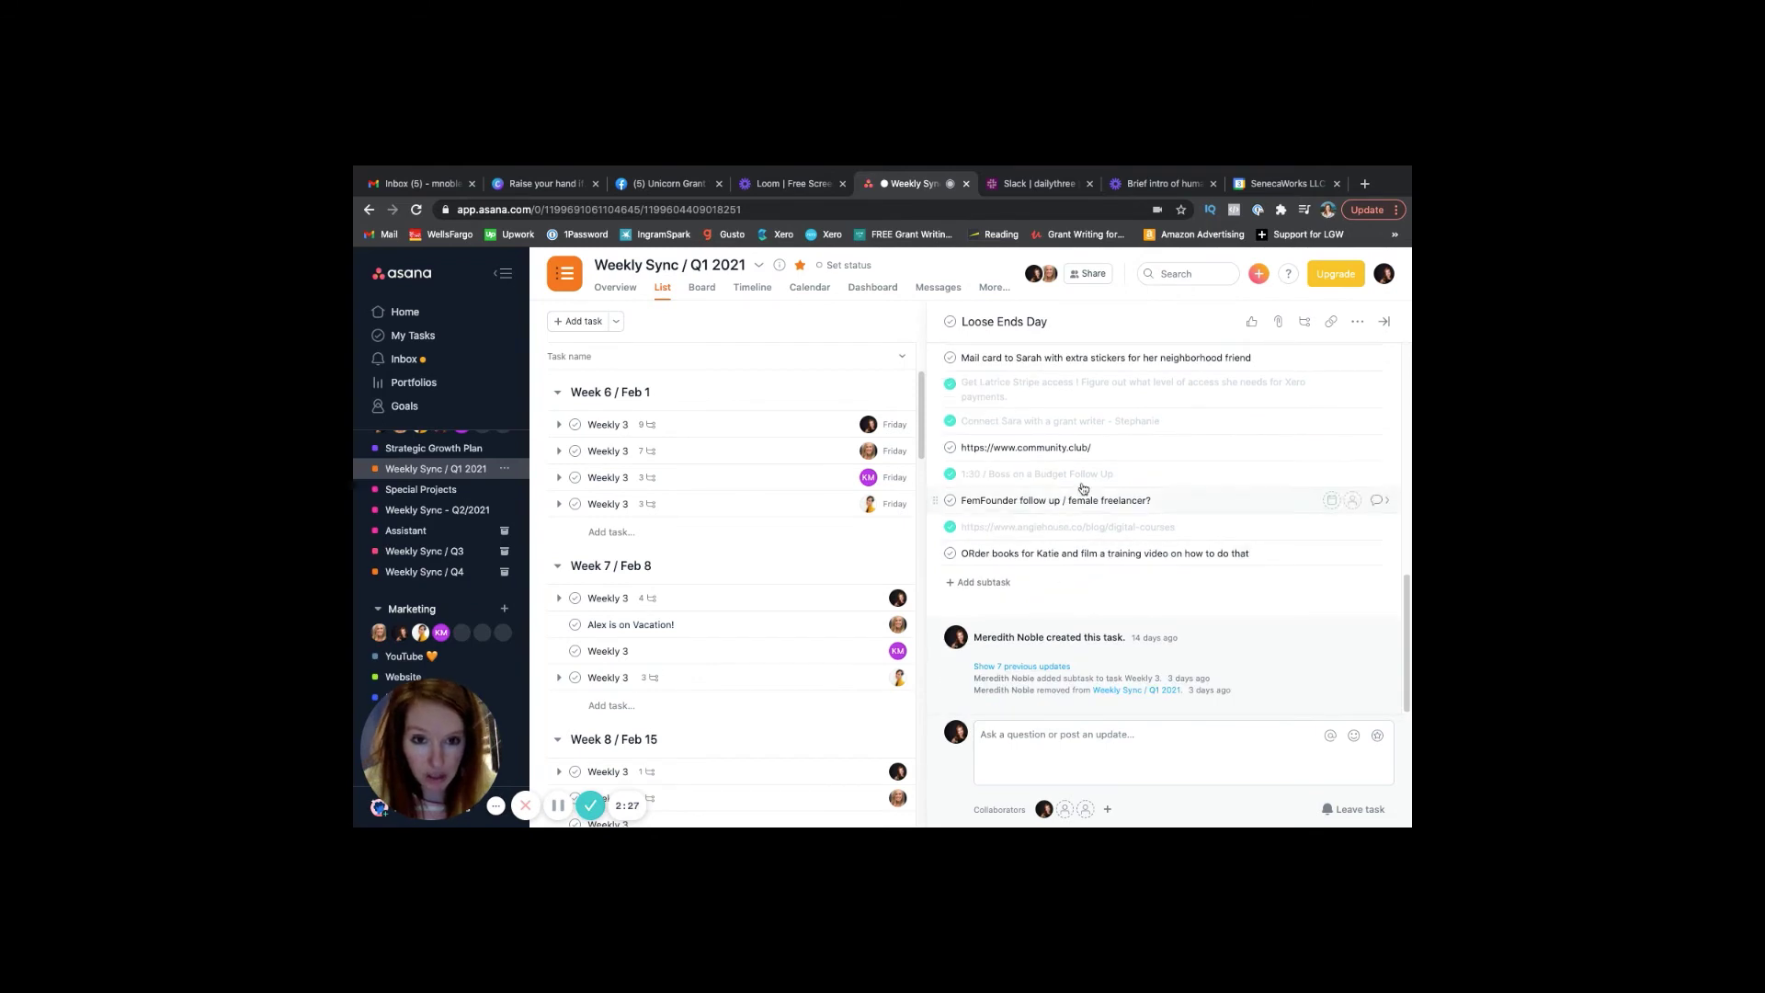
scroll(1075, 487, "up", 1)
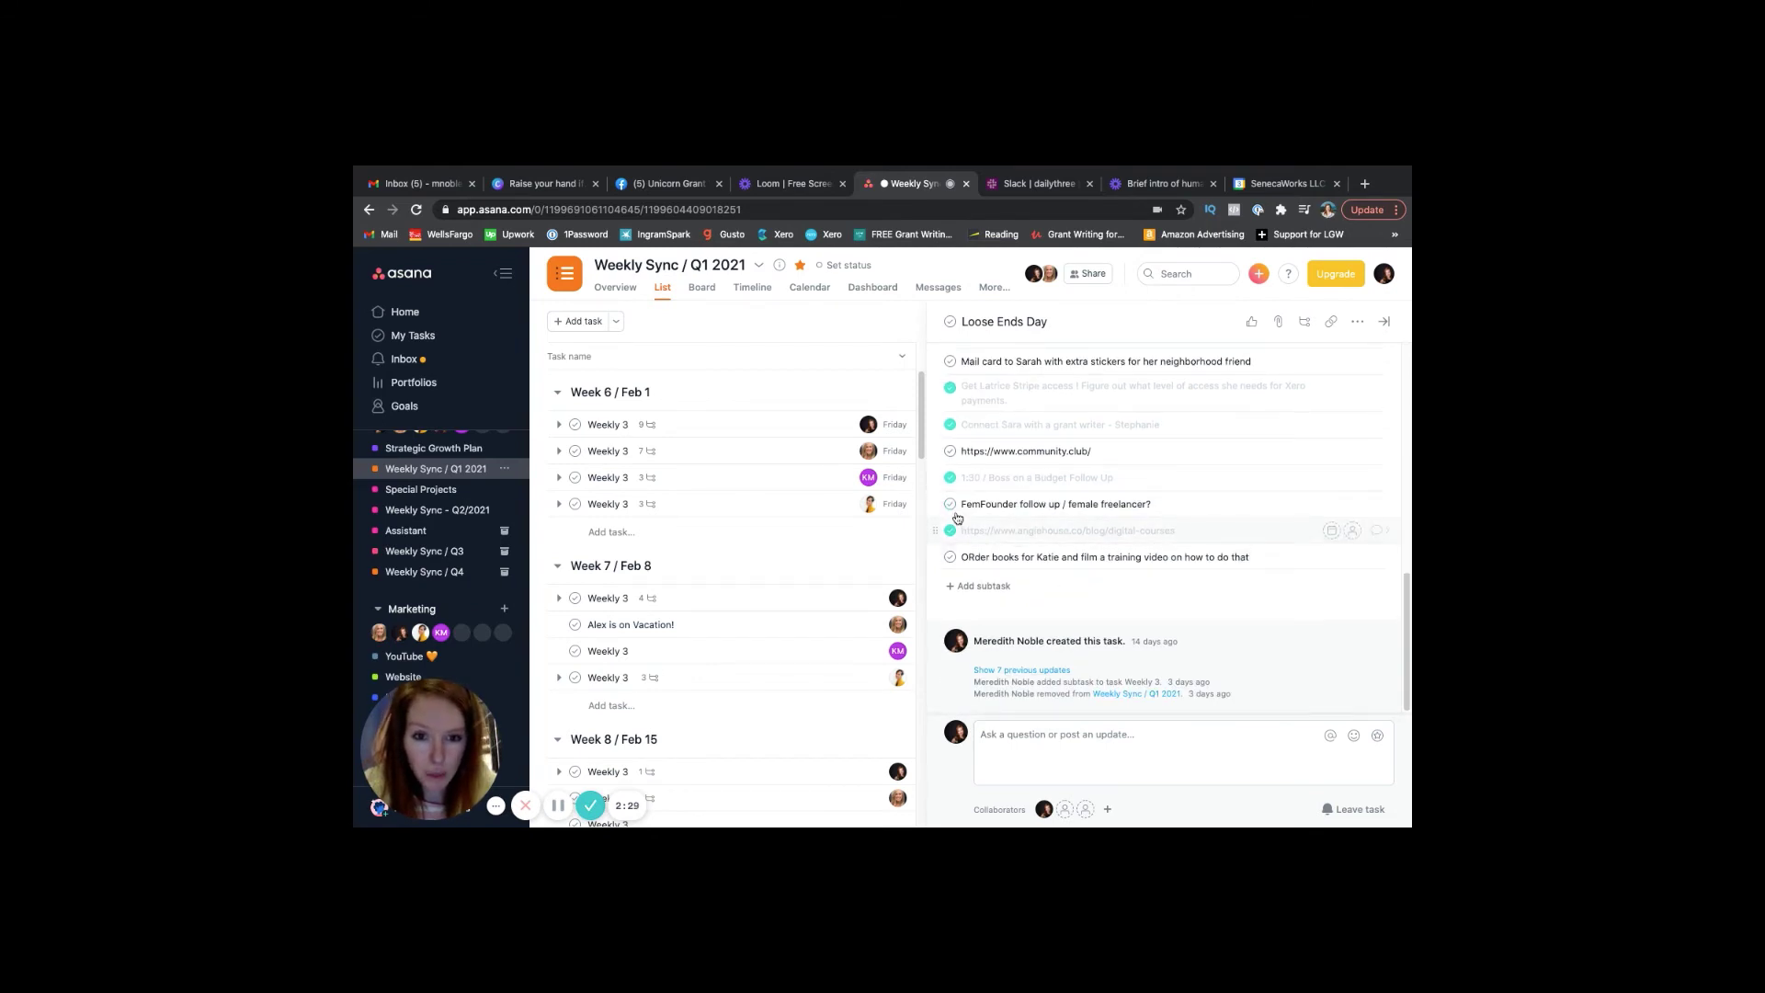
left_click(1011, 506)
scroll(1083, 450, "up", 10)
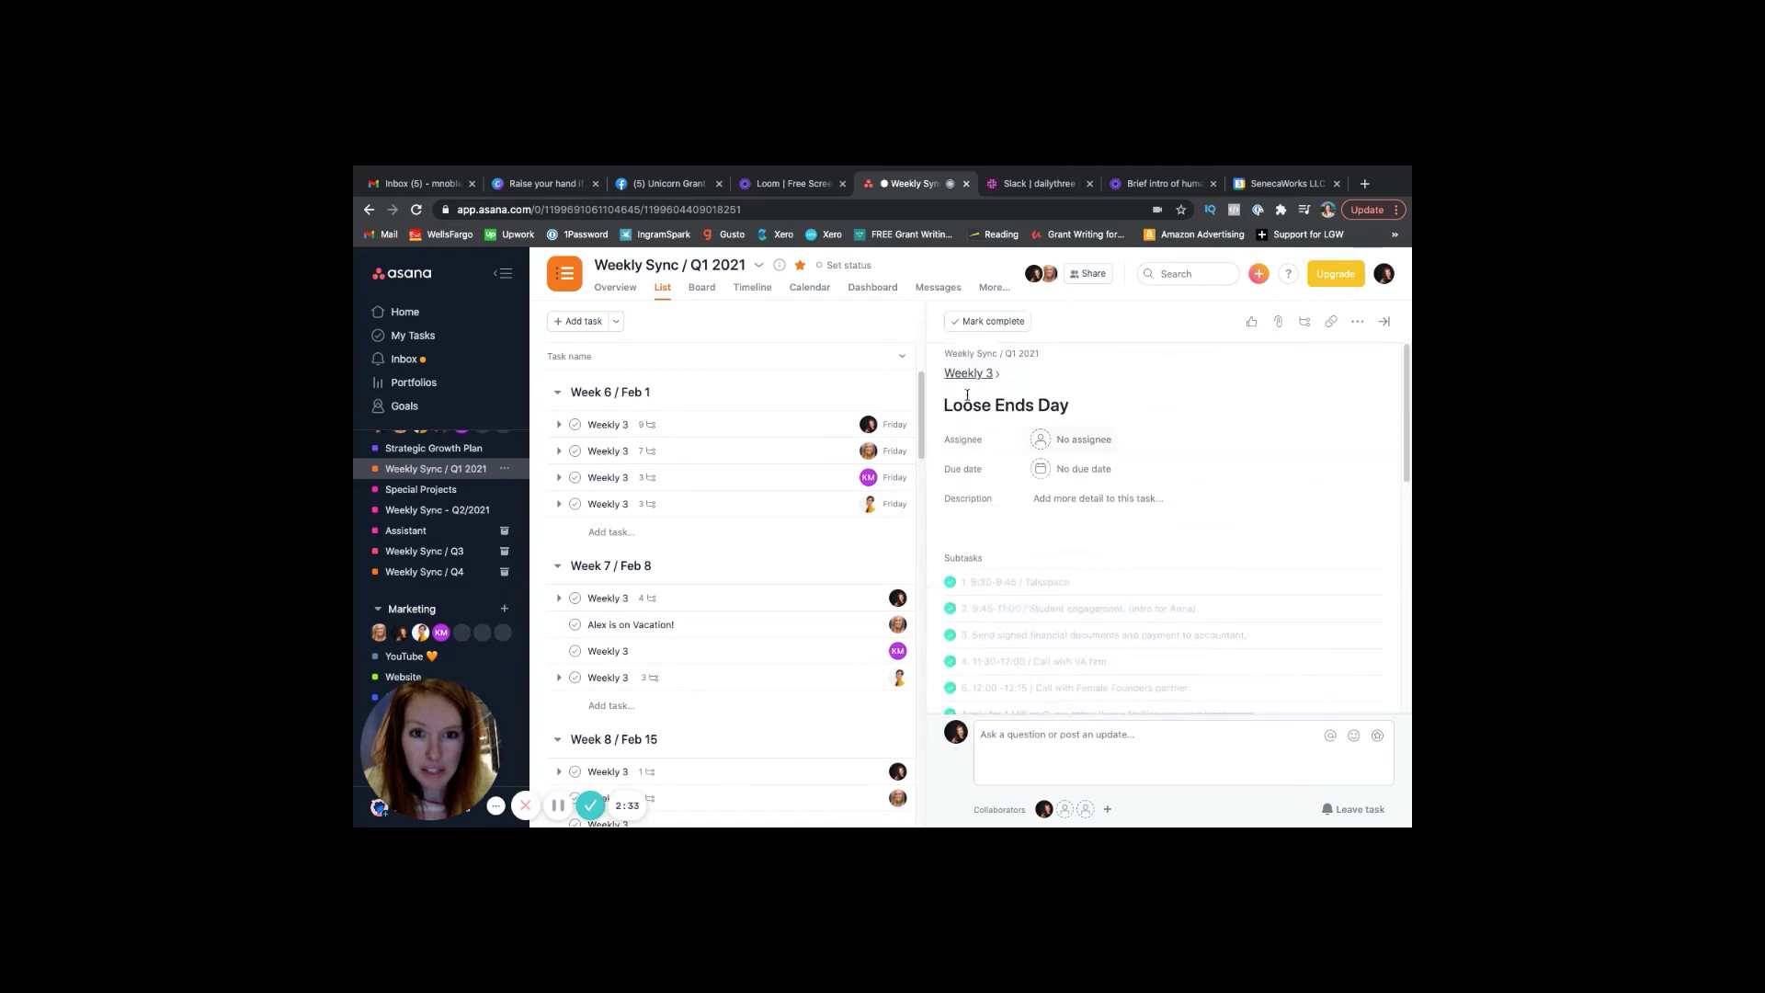
left_click(969, 372)
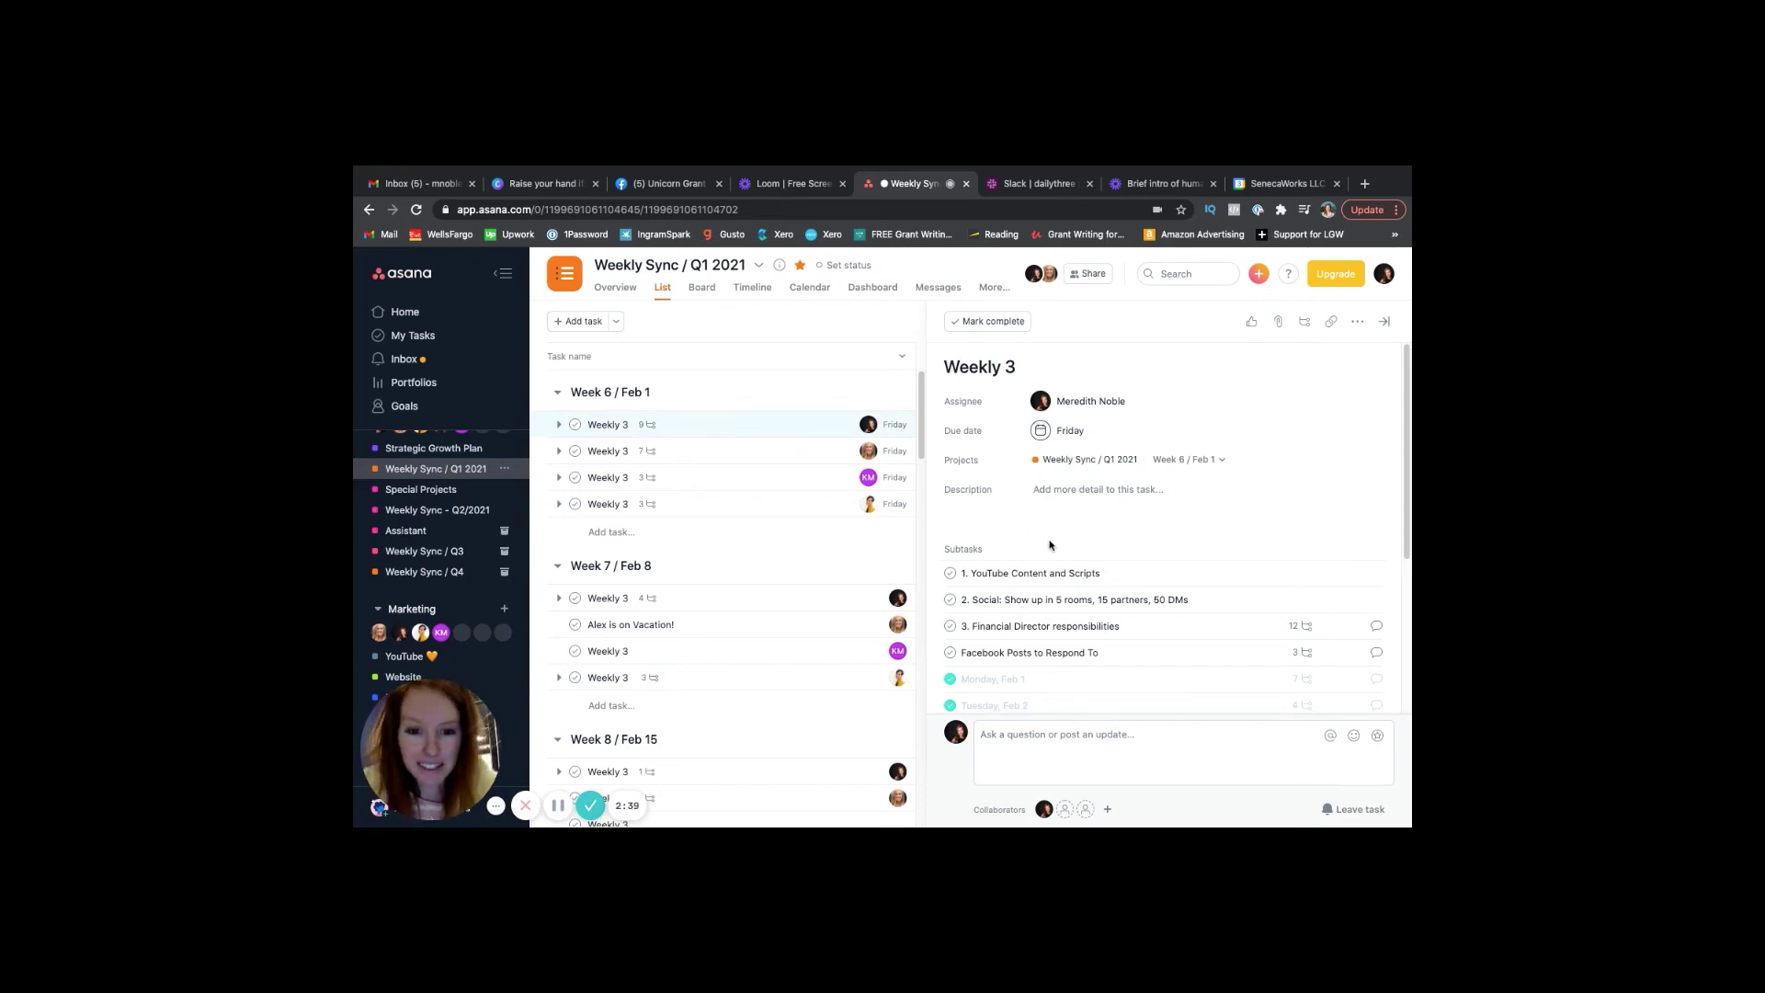
scroll(1030, 588, "down", 3)
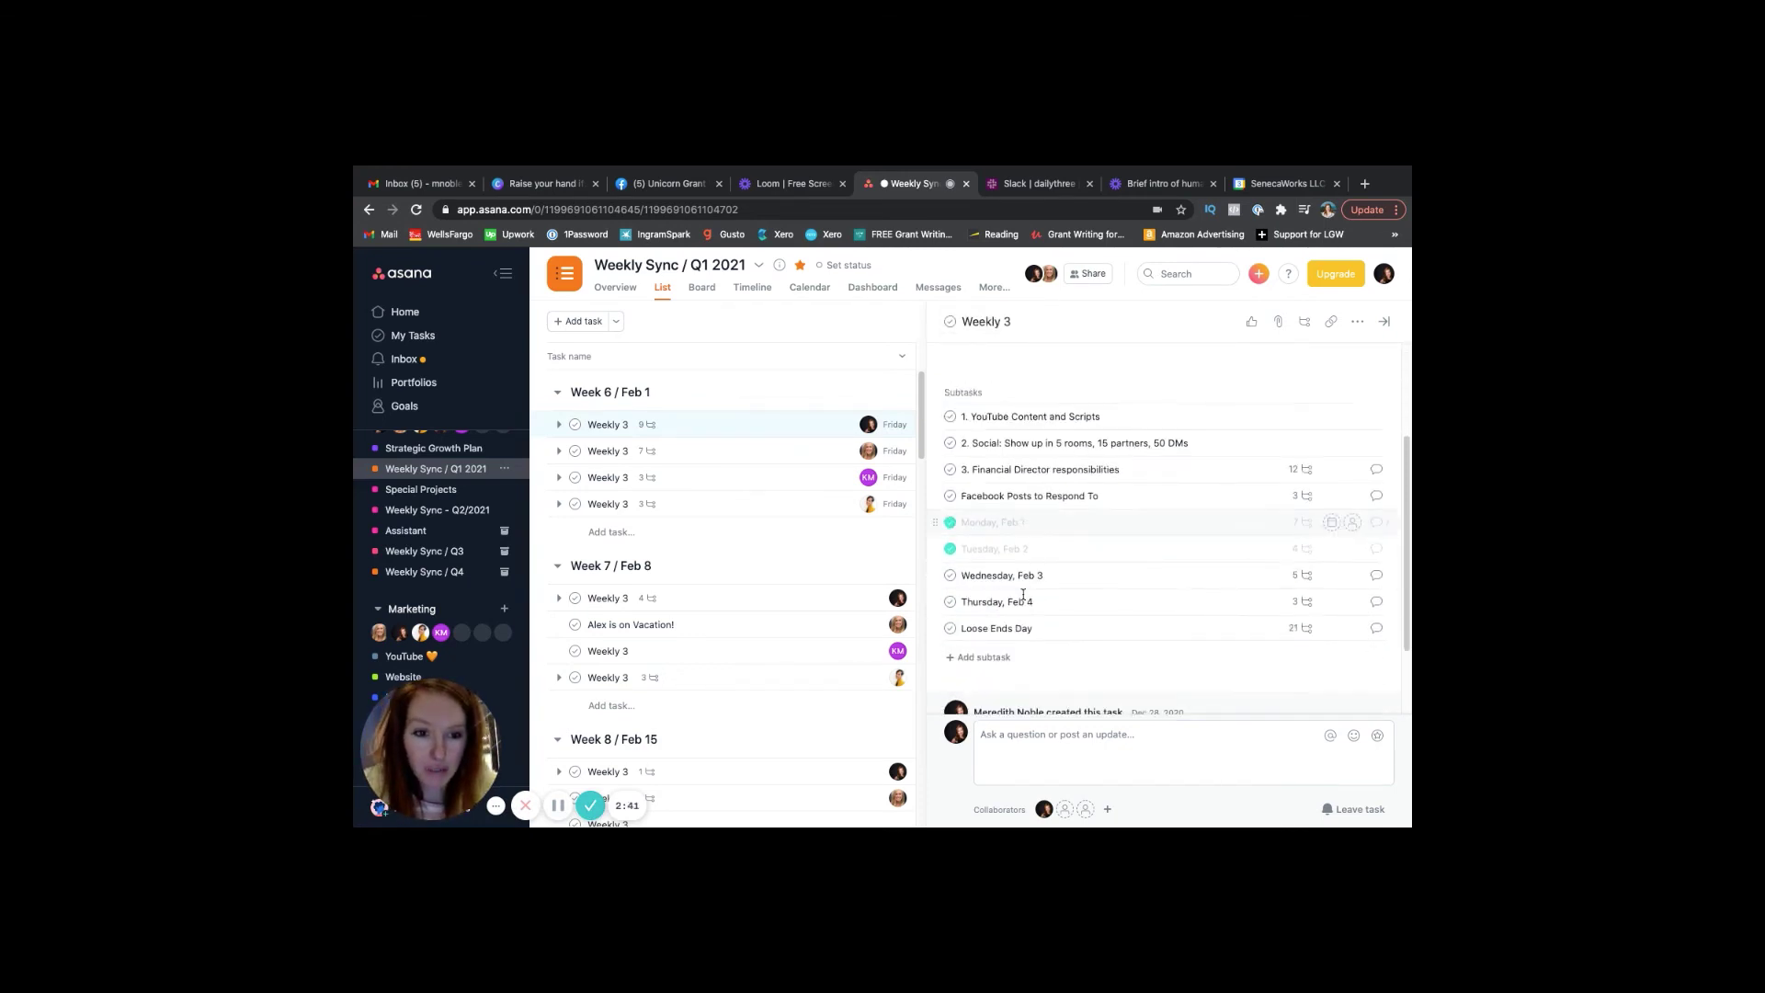
scroll(1023, 594, "down", 1)
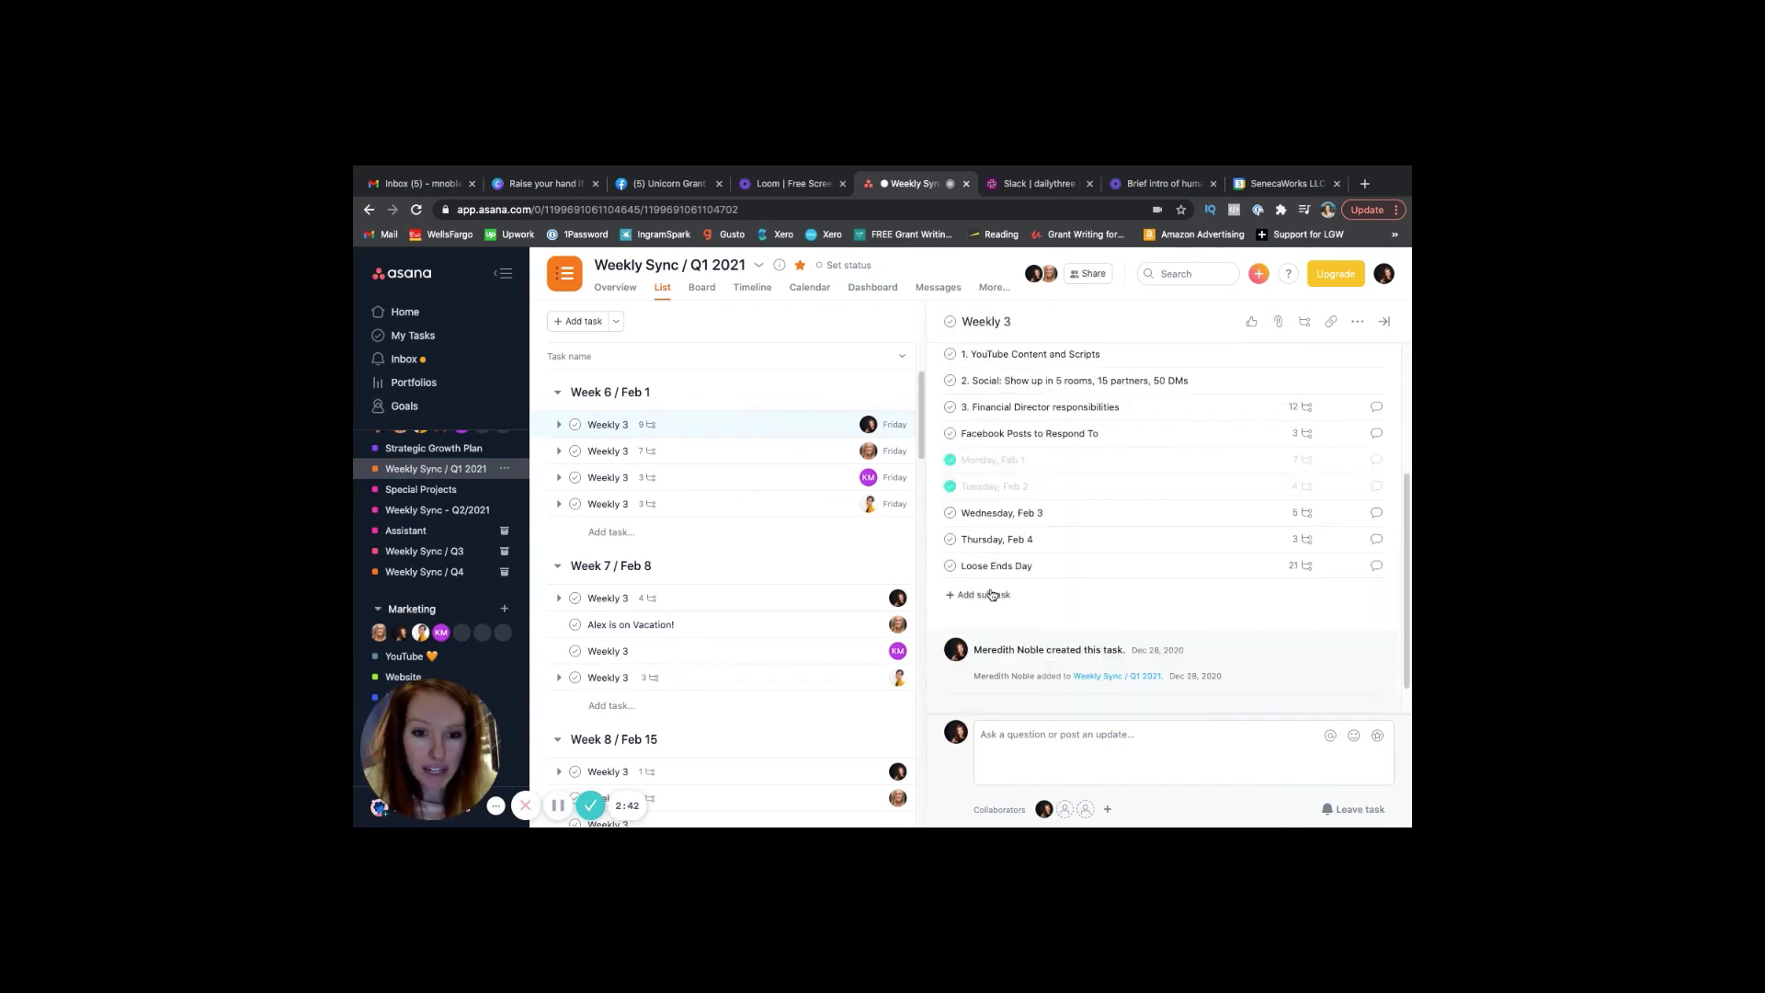
Step: Open the second Week 6 Weekly 3 task and scroll to its seven subtasks, including LRES, FB Ads and Loose Ends
left_click(663, 454)
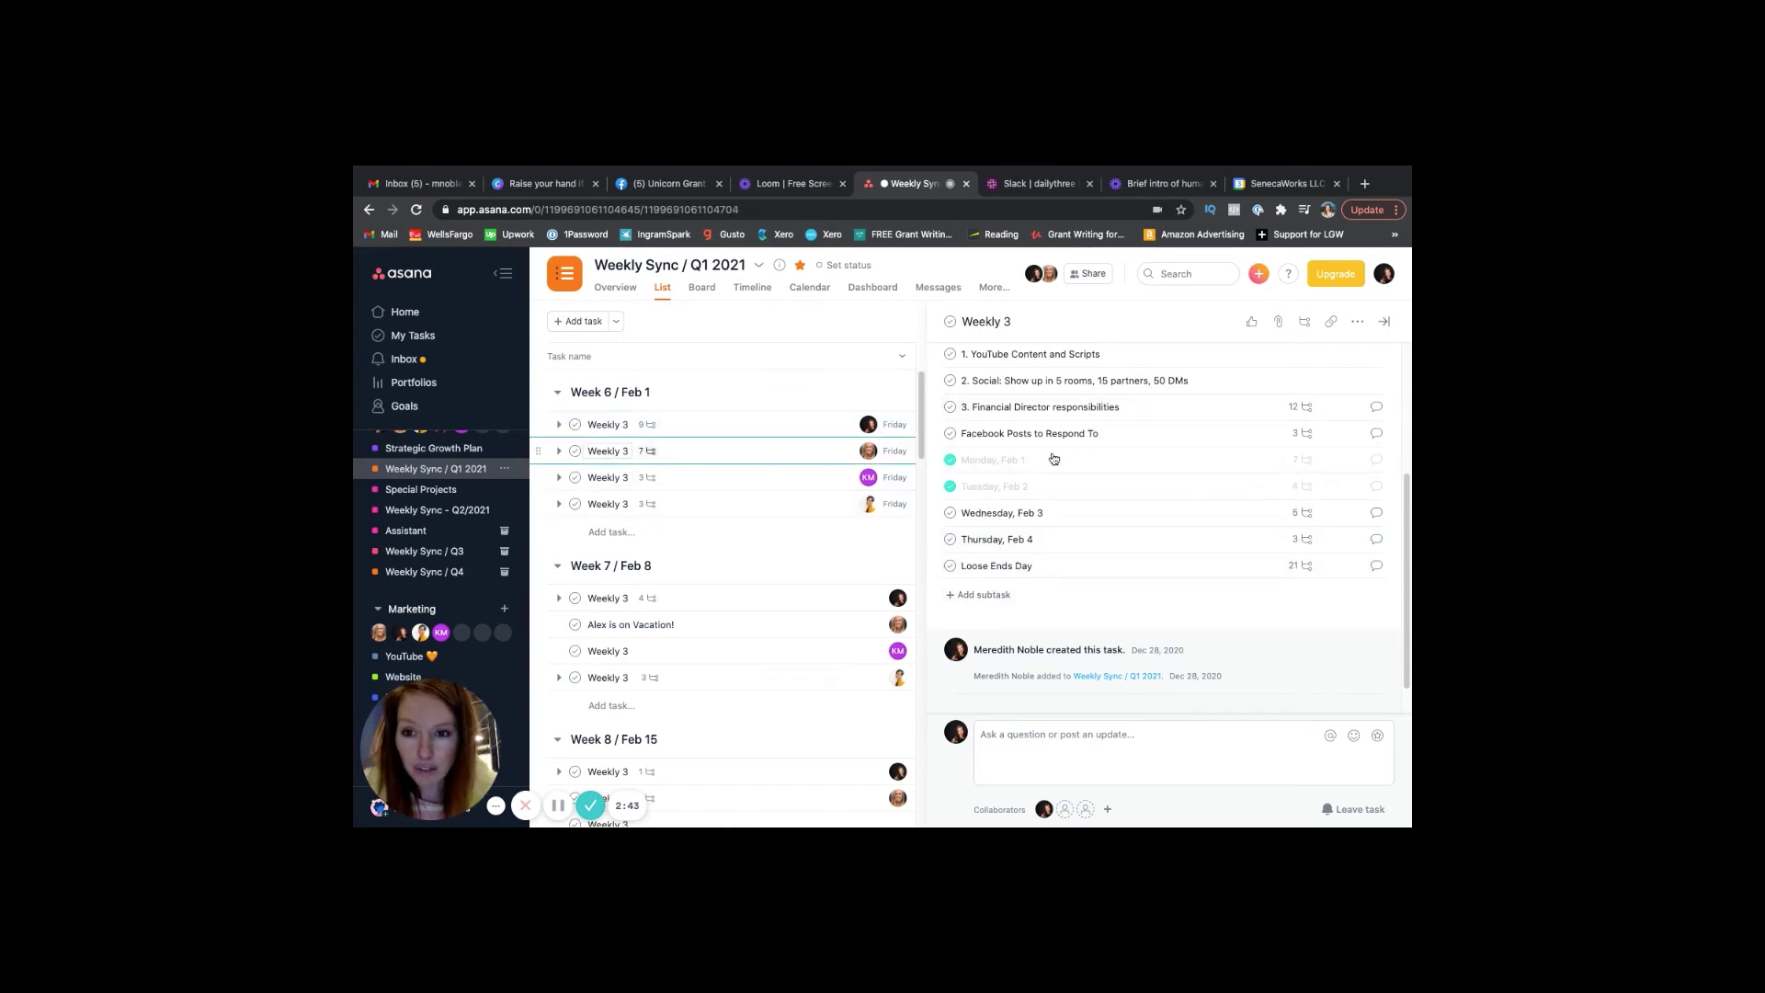
scroll(1053, 457, "down", 3)
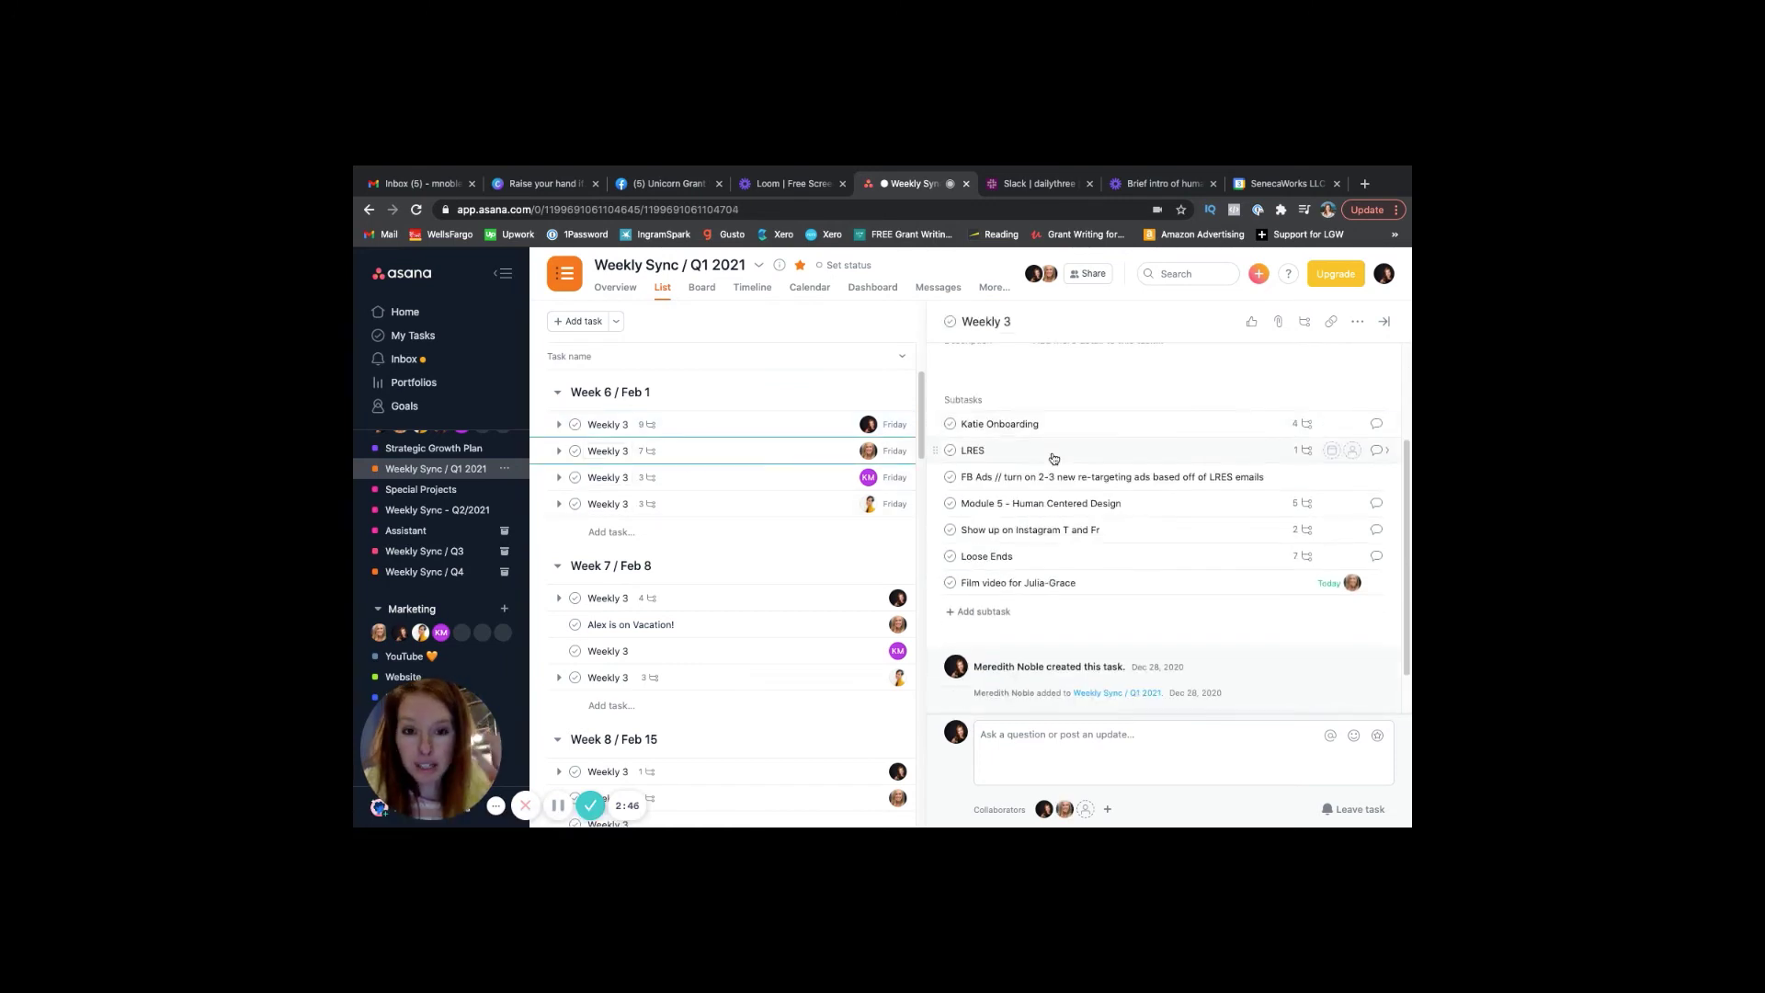
Step: Review the third and fourth Week 6 Weekly 3 tasks, ending on Inbox management, Xero questions and Email signature development subtasks
left_click(653, 480)
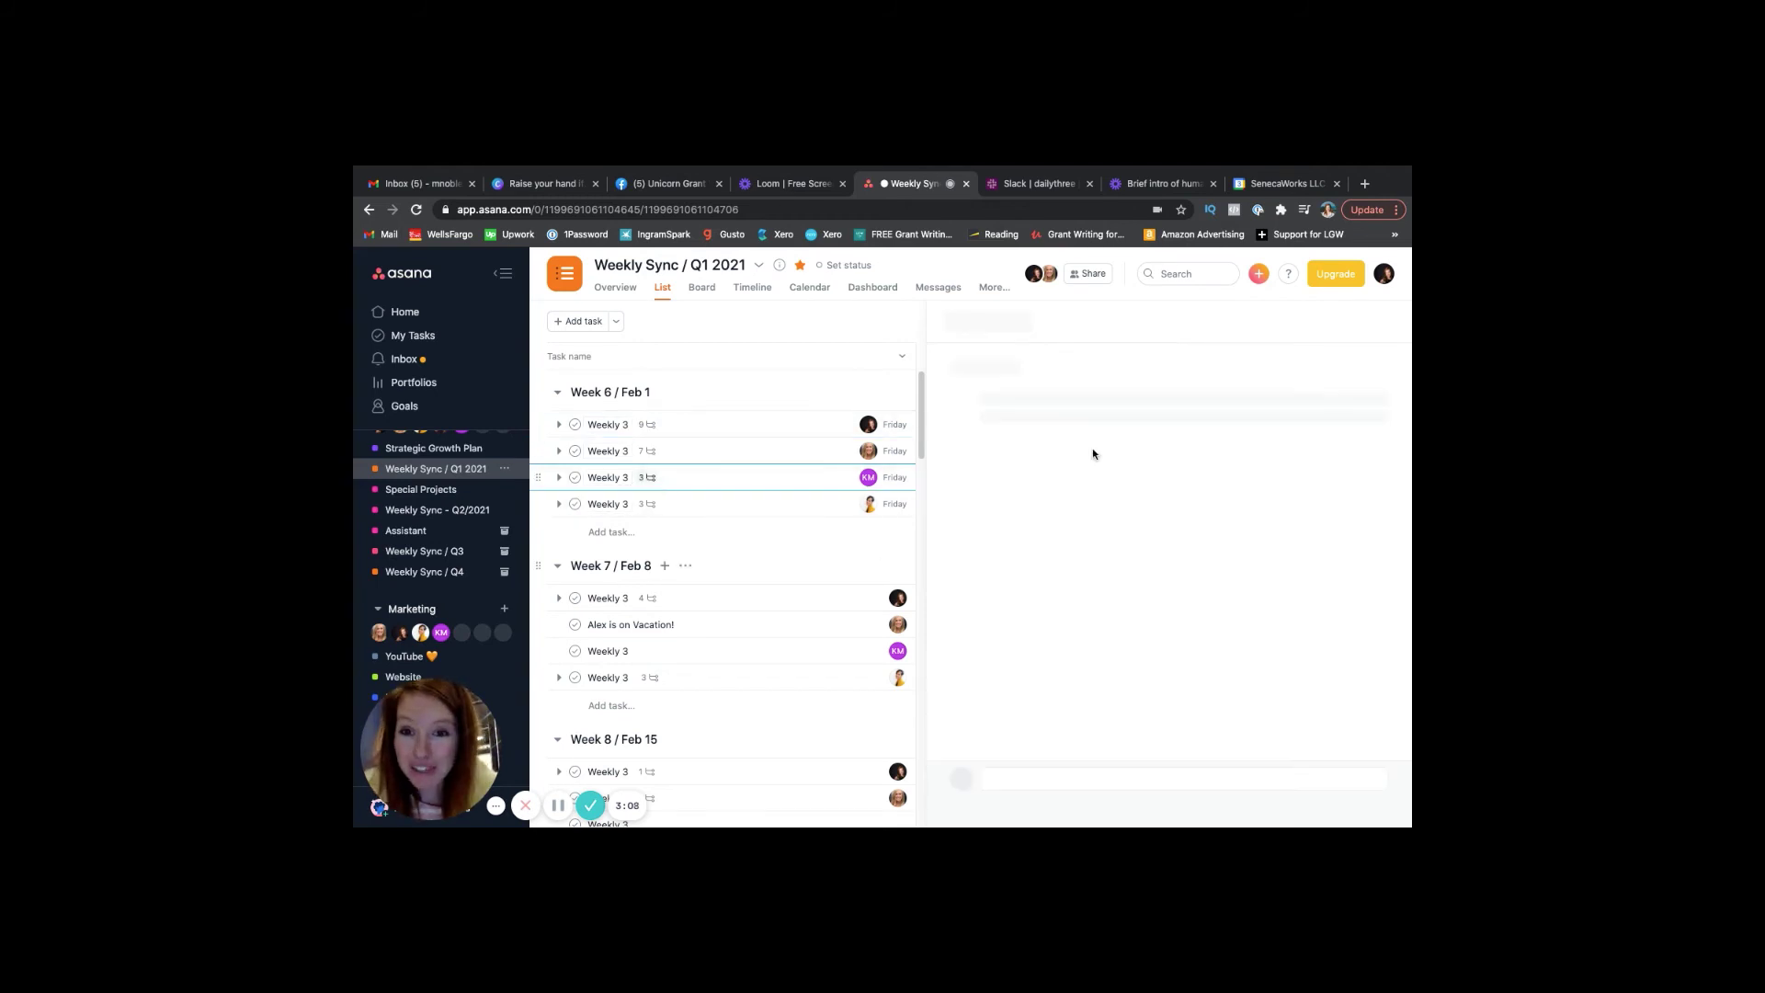
scroll(1088, 491, "down", 2)
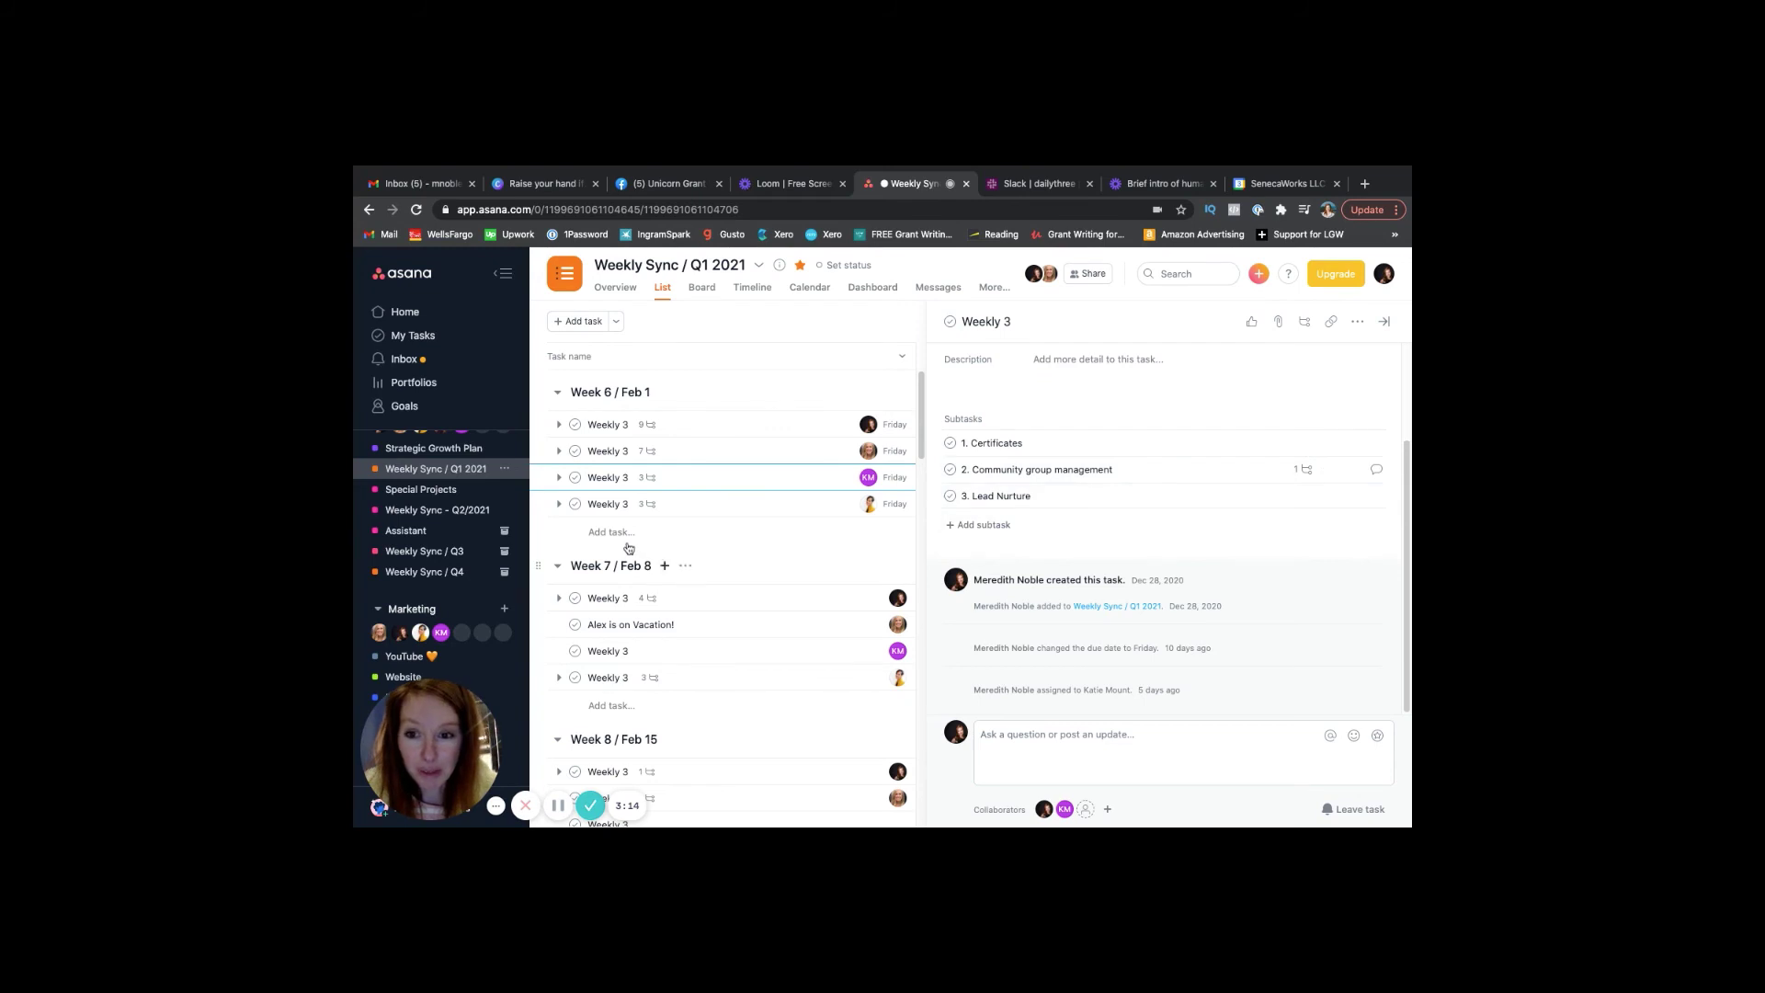
left_click(656, 506)
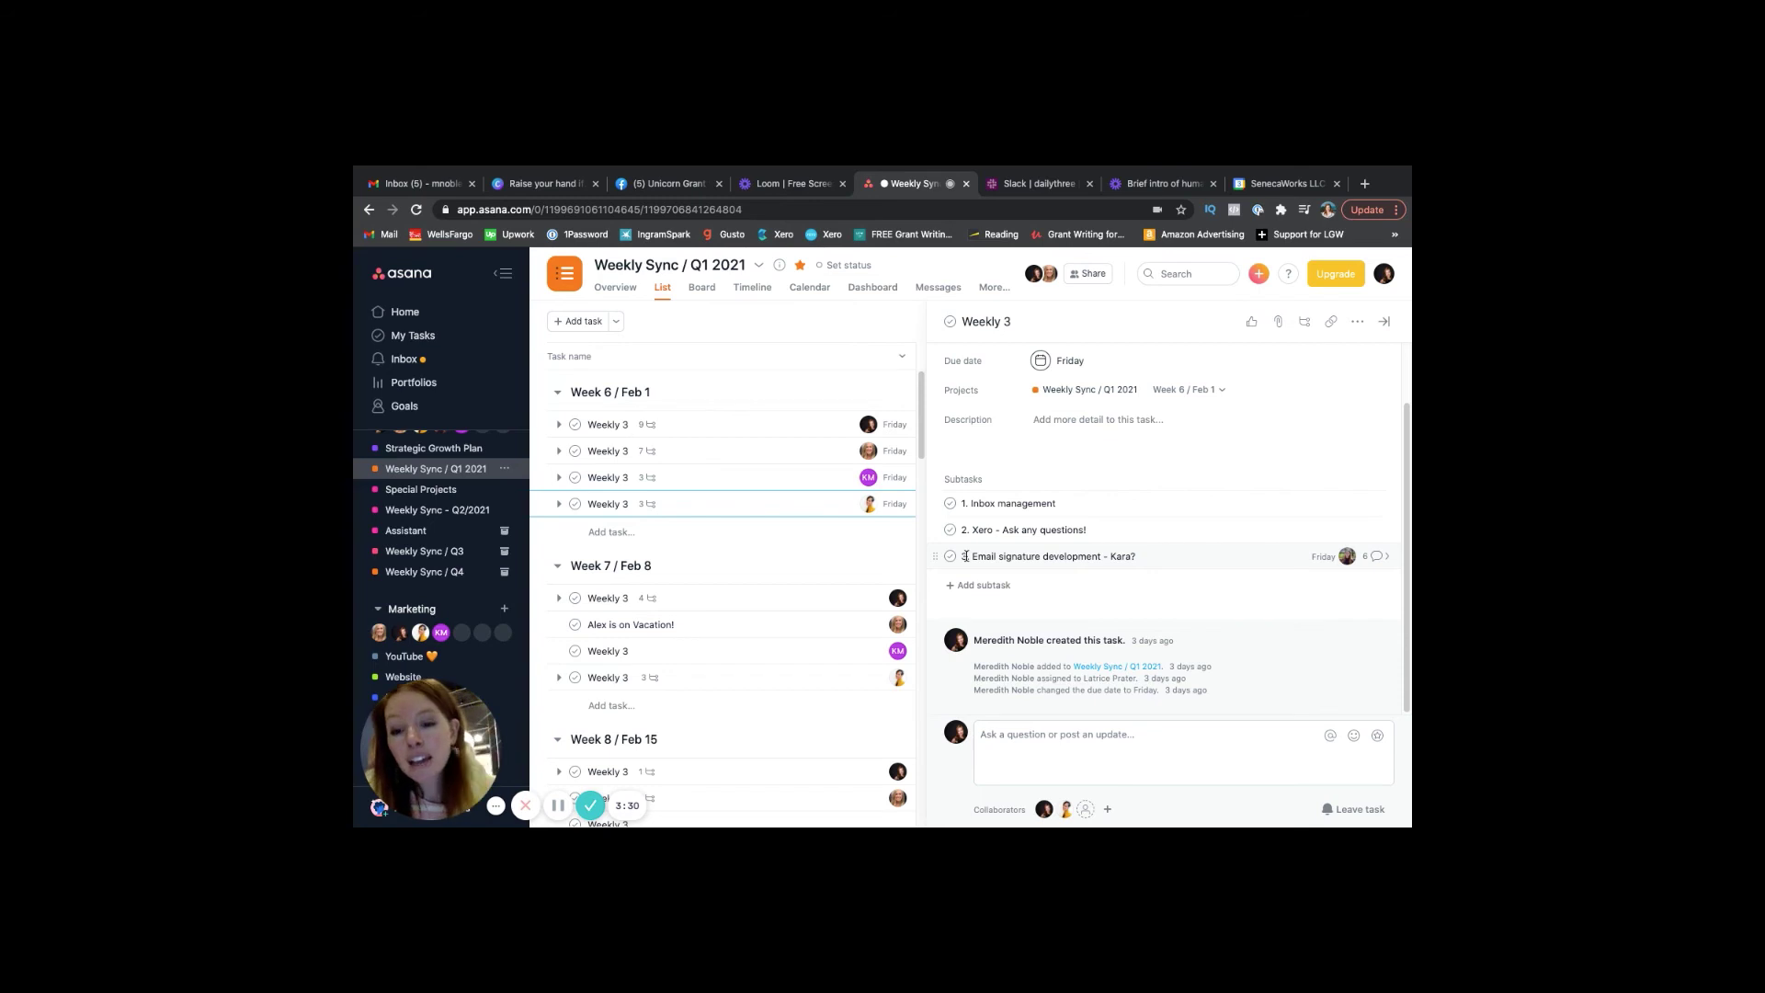
scroll(679, 622, "down", 1)
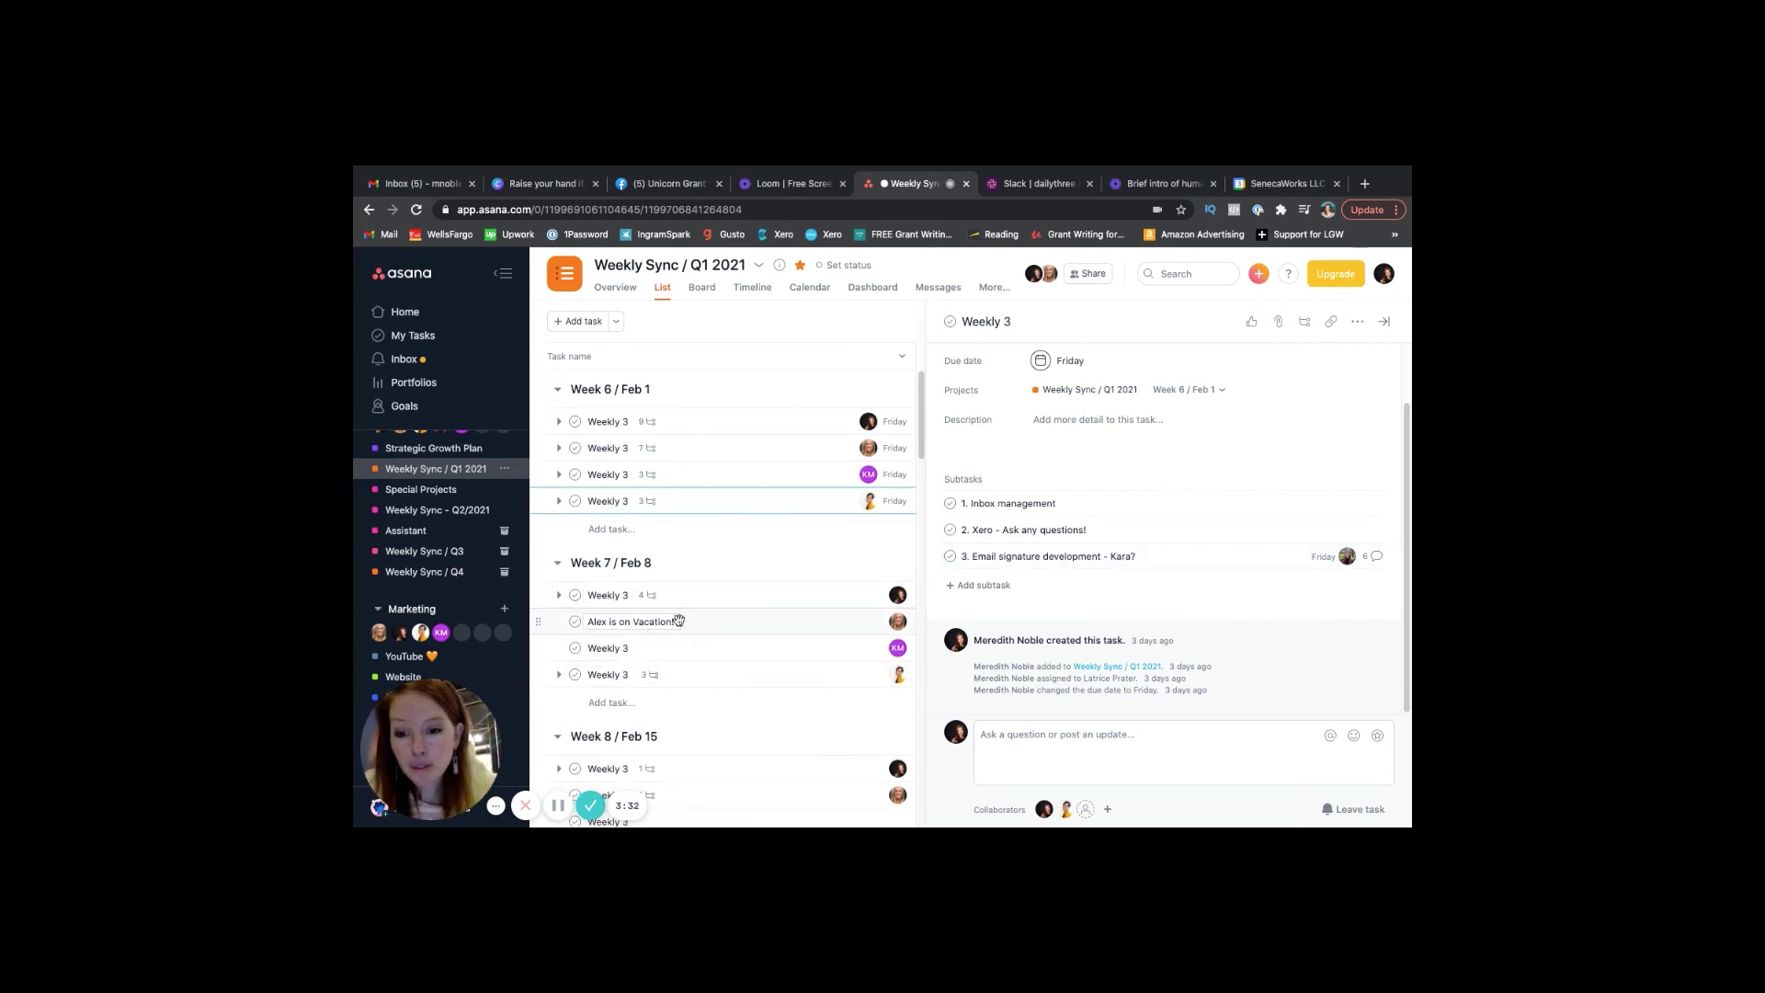
scroll(679, 621, "down", 3)
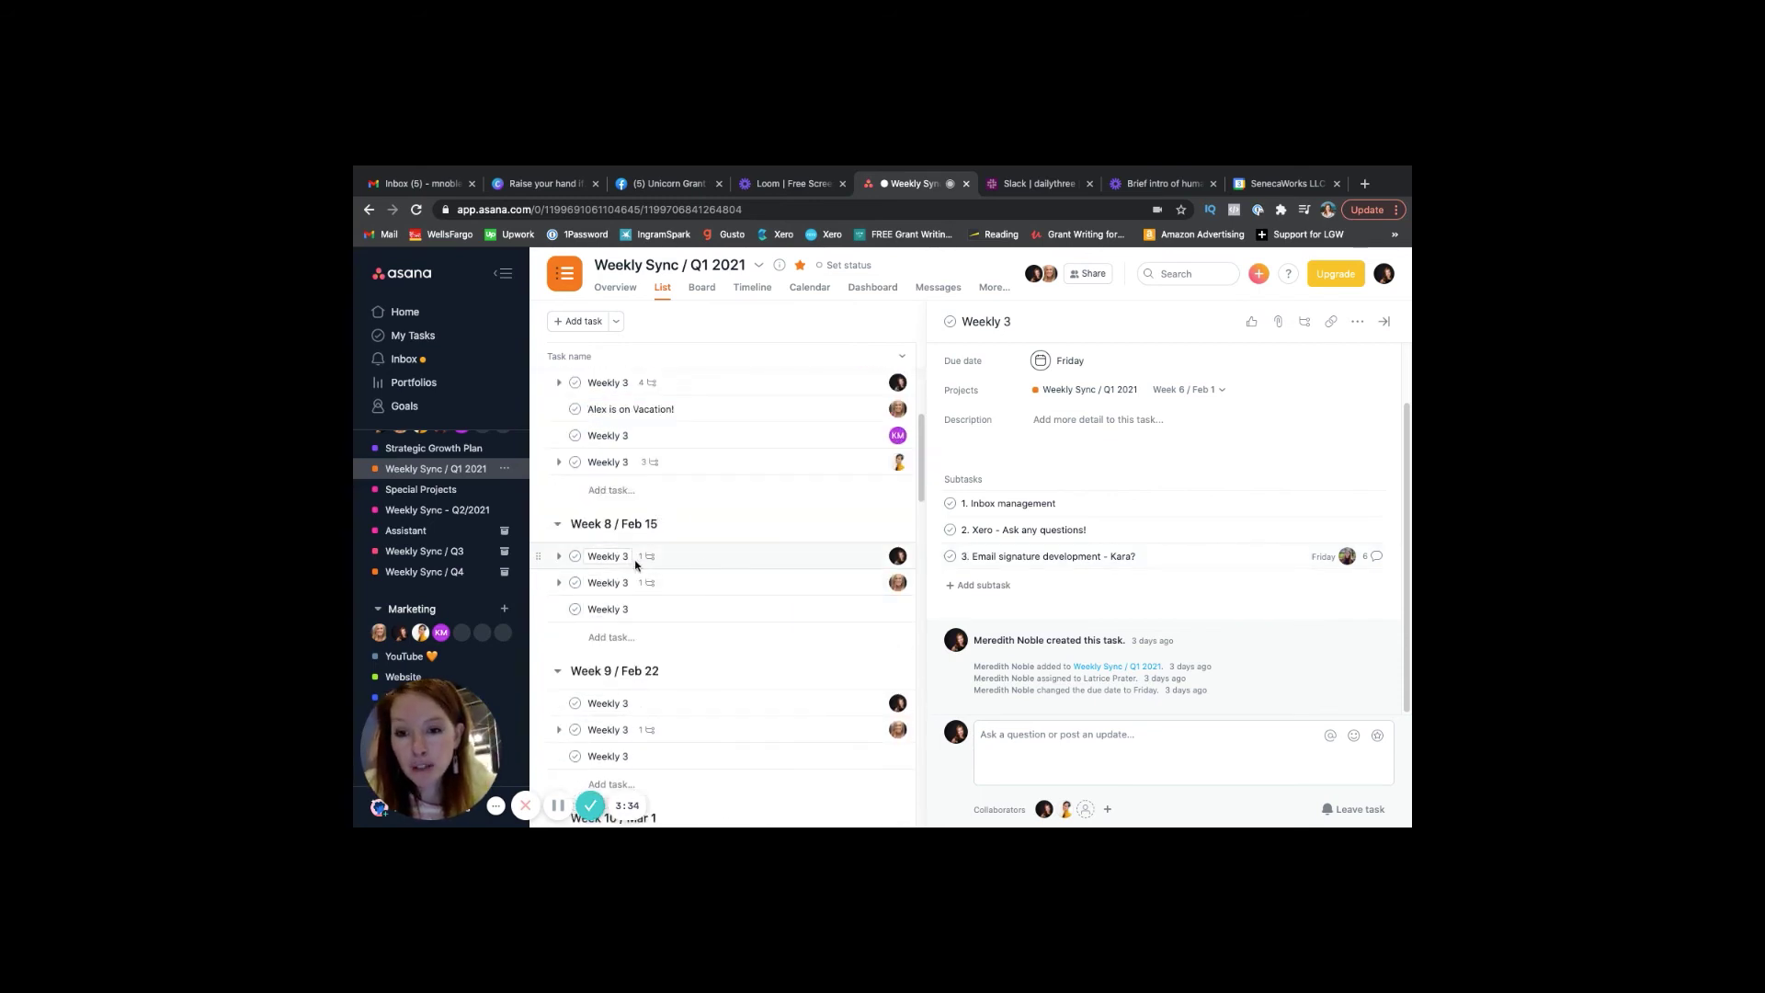
scroll(654, 585, "down", 1)
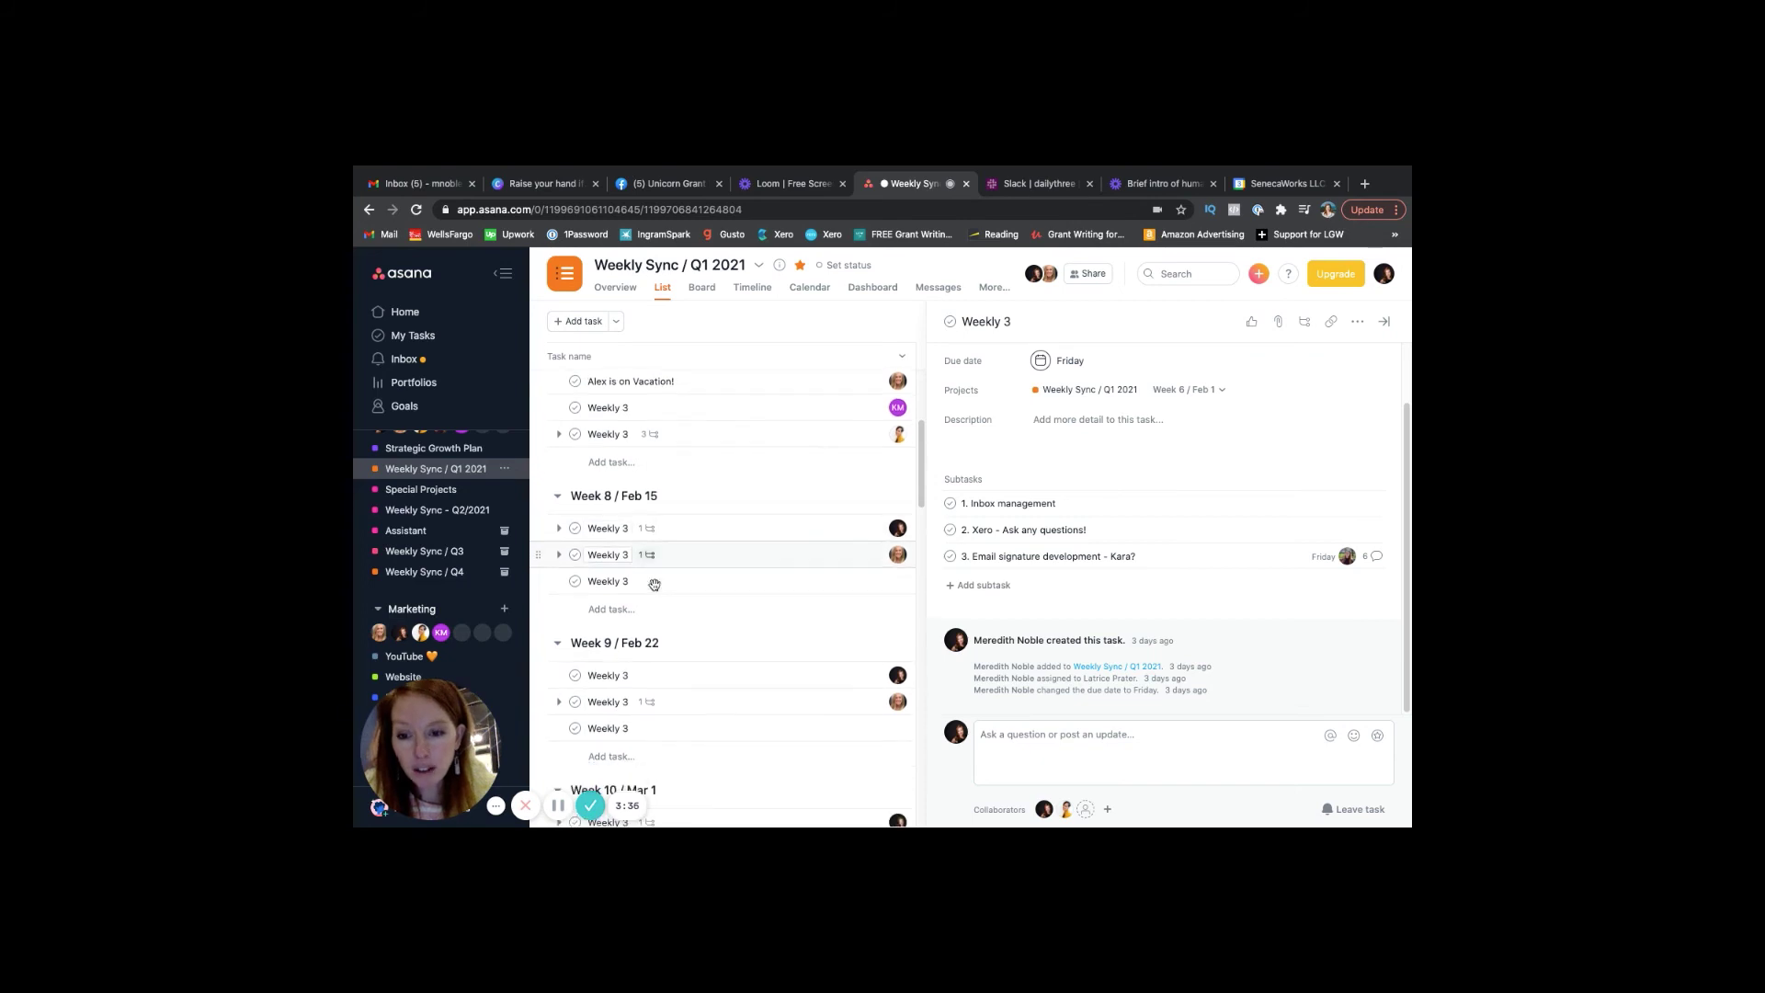
scroll(654, 585, "down", 1)
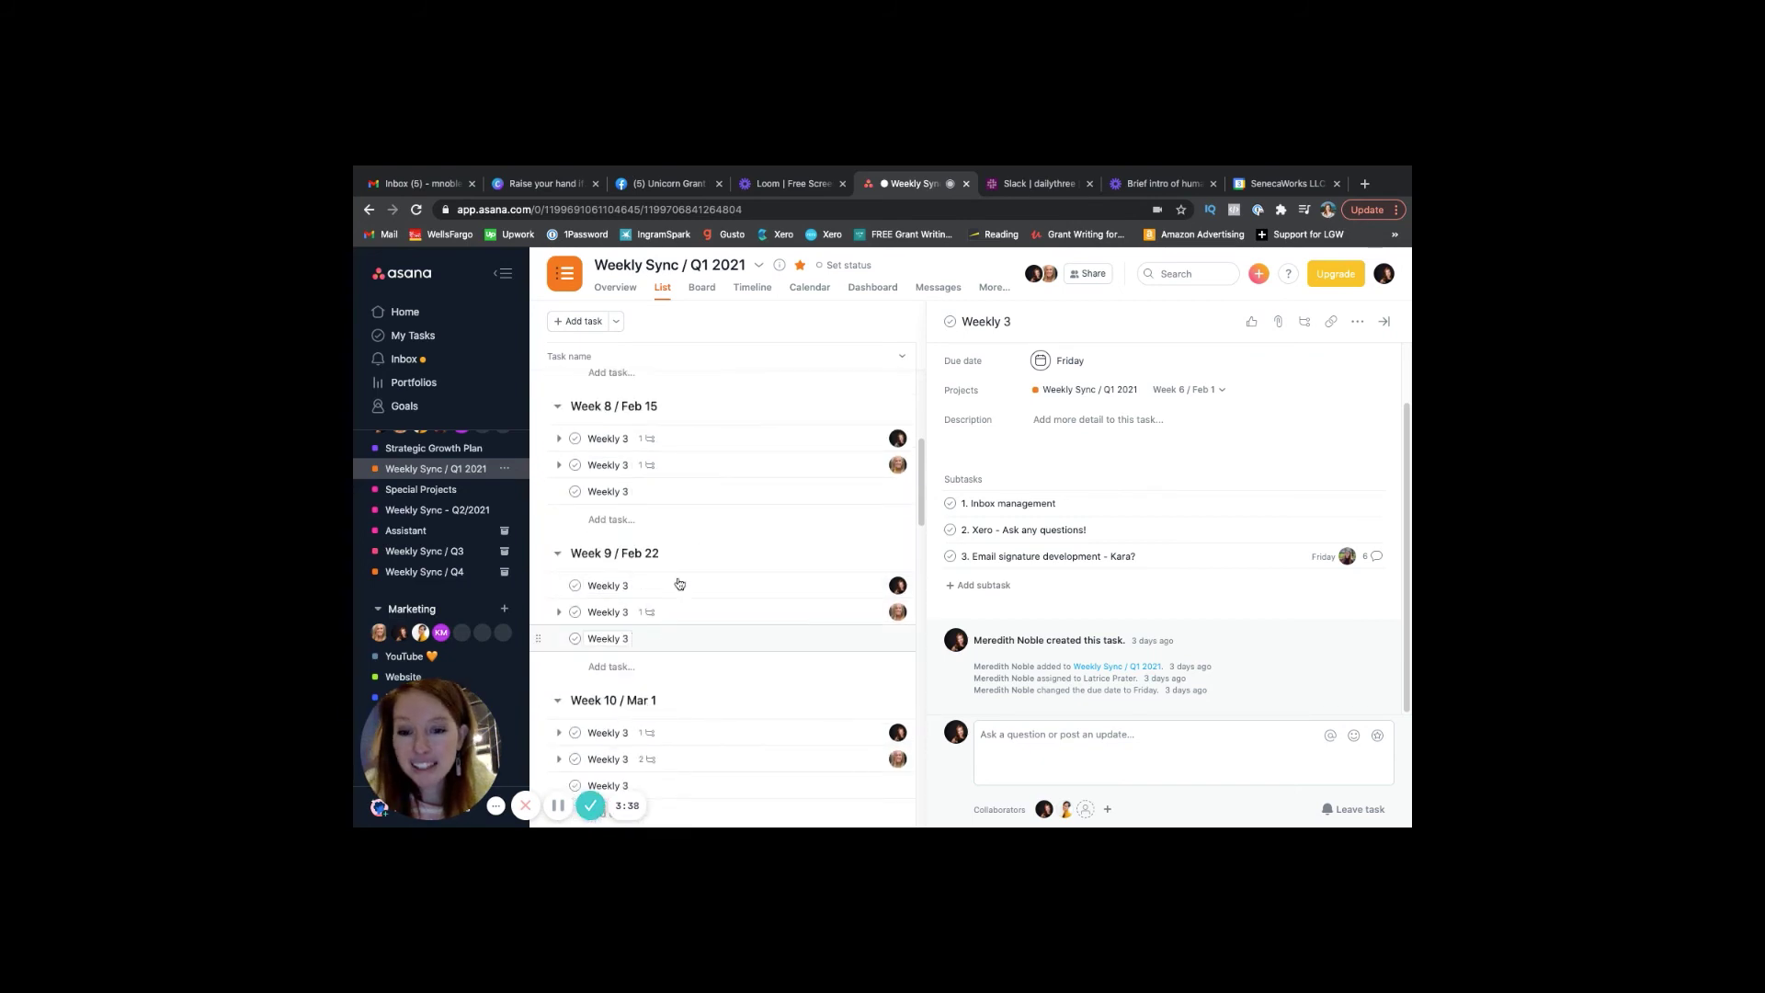
scroll(675, 621, "up", 1)
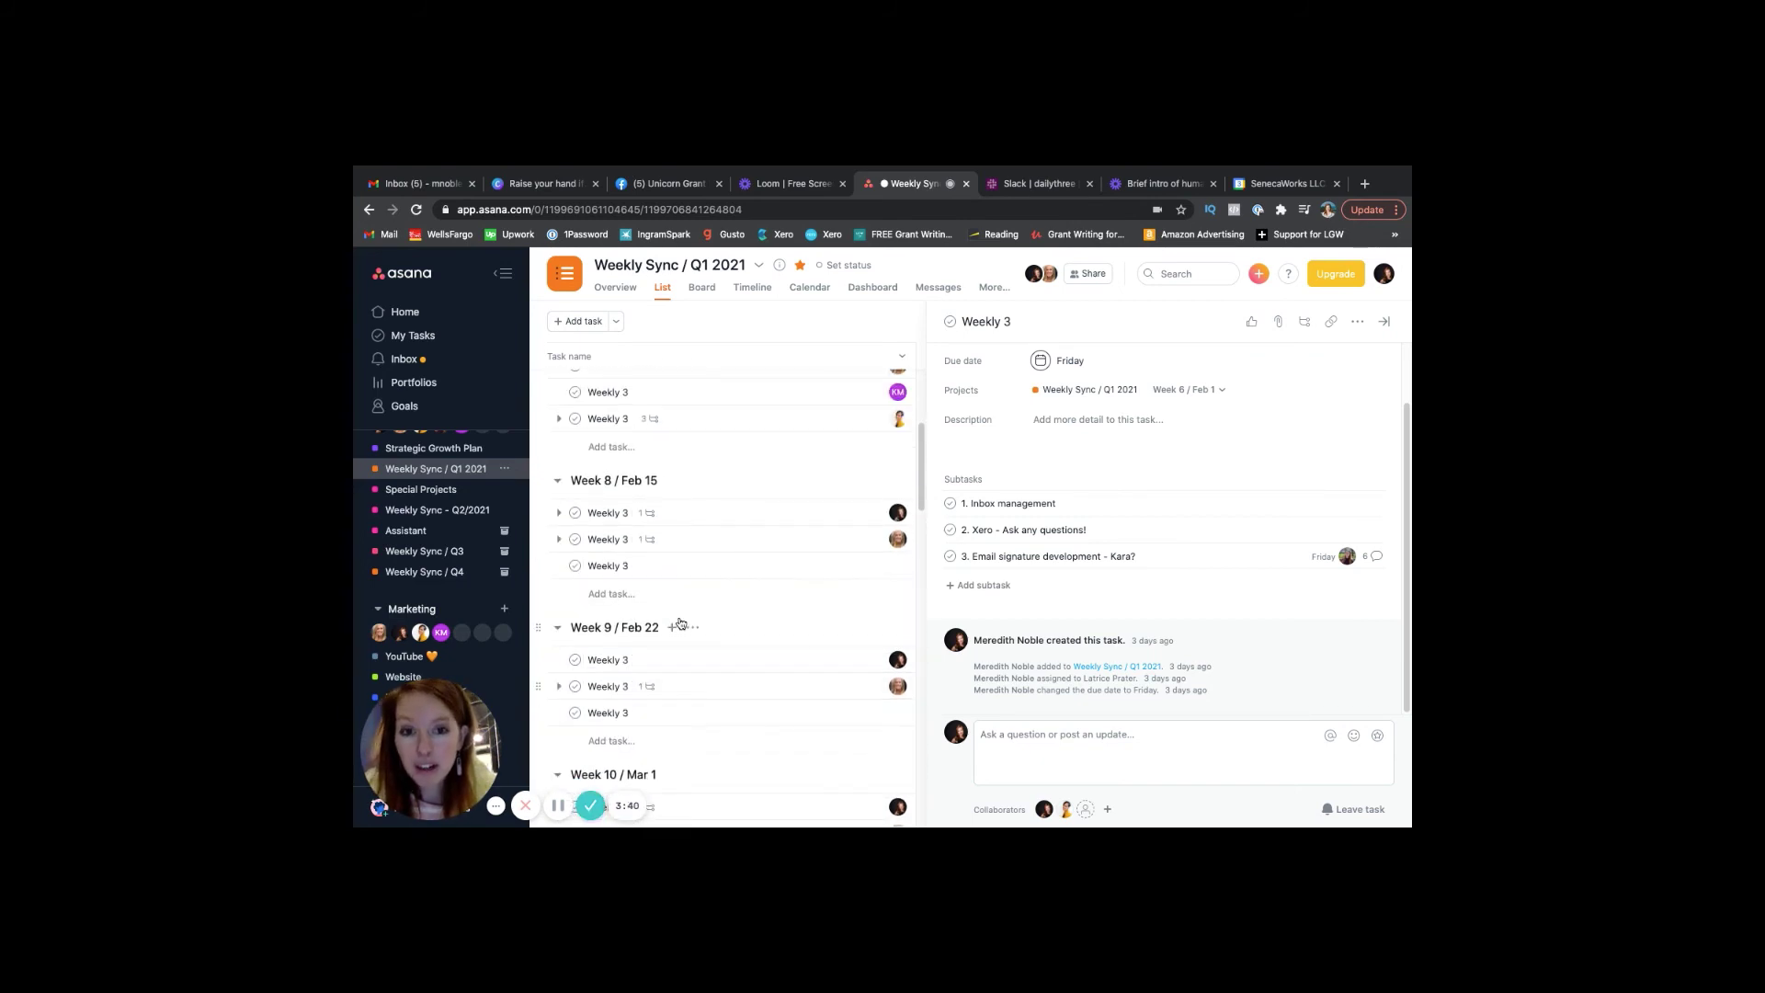
scroll(681, 623, "up", 3)
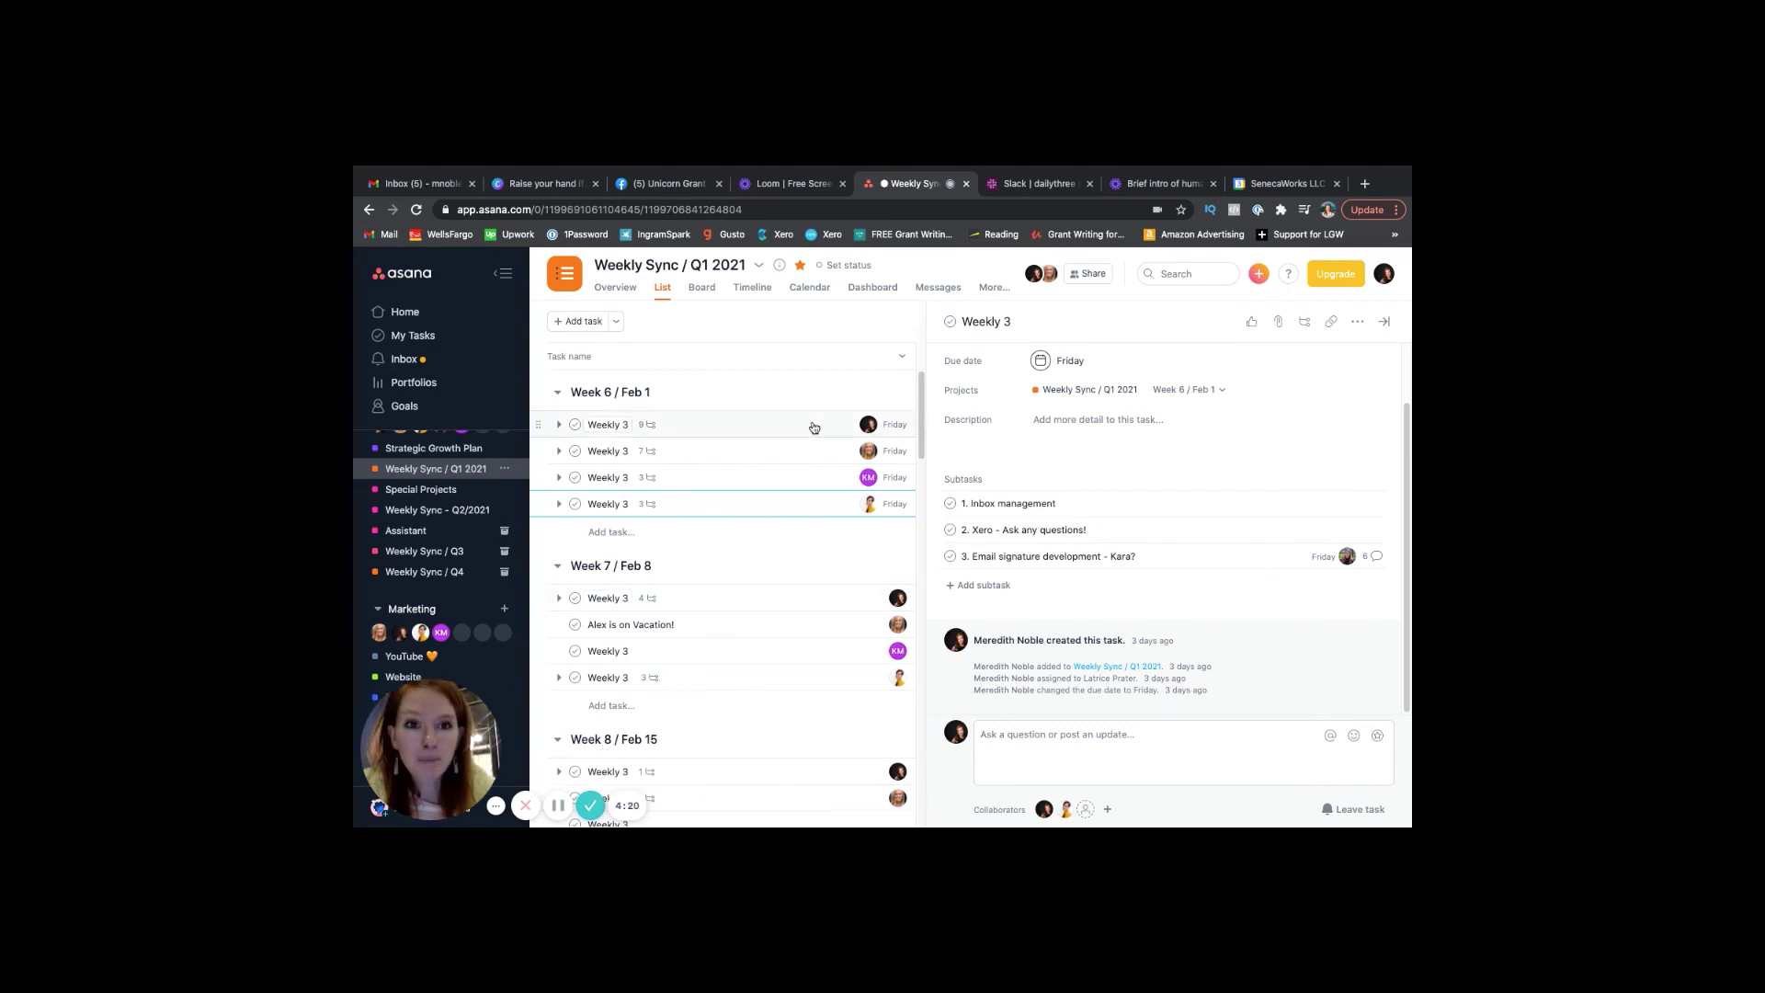
Step: Switch to the Slack #dailythree channel showing teammates' numbered daily priority lists
left_click(1053, 183)
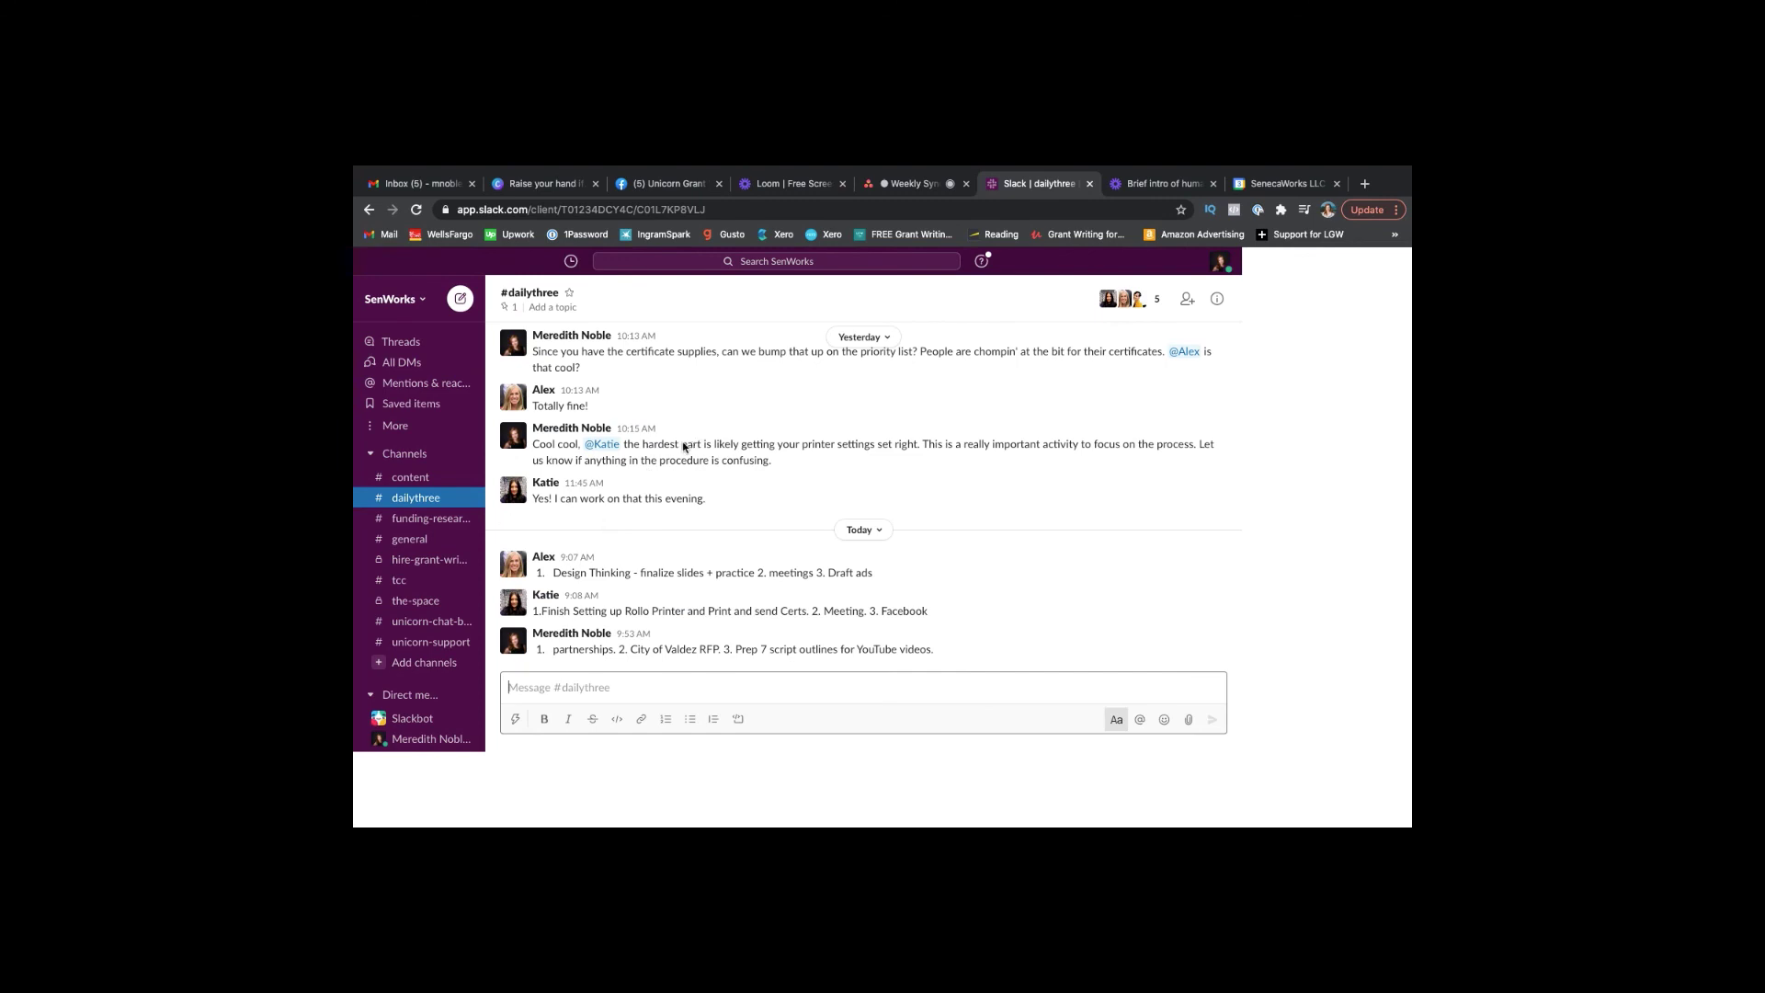